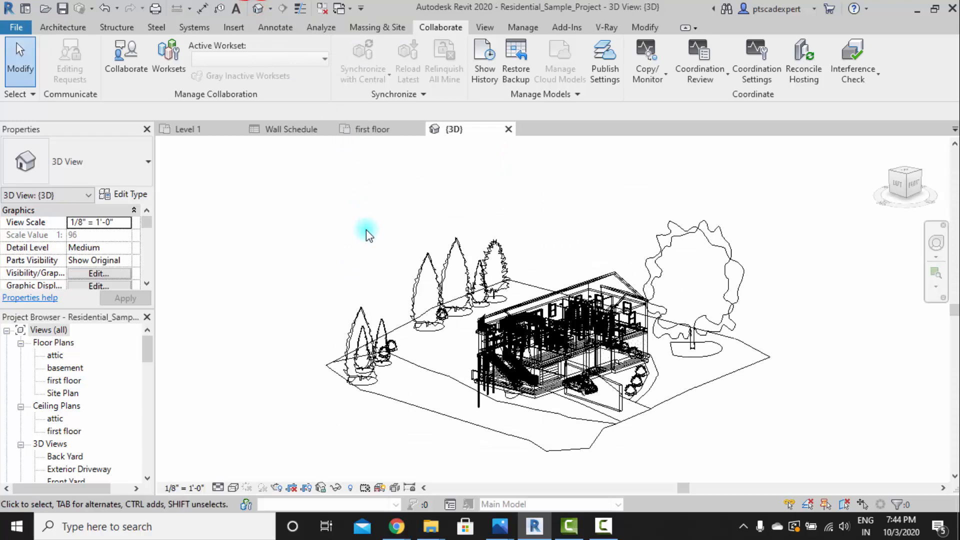
Step: Set the 3D view's visual style to Hidden Line and display it with shadows
{"action": "left_click", "coordinate": [233, 487]}
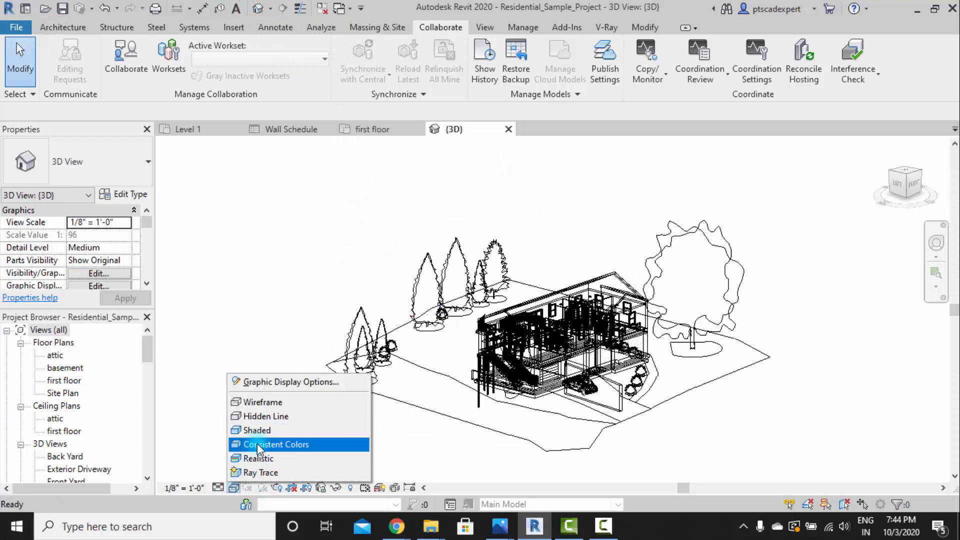
{"action": "left_click", "coordinate": [256, 415]}
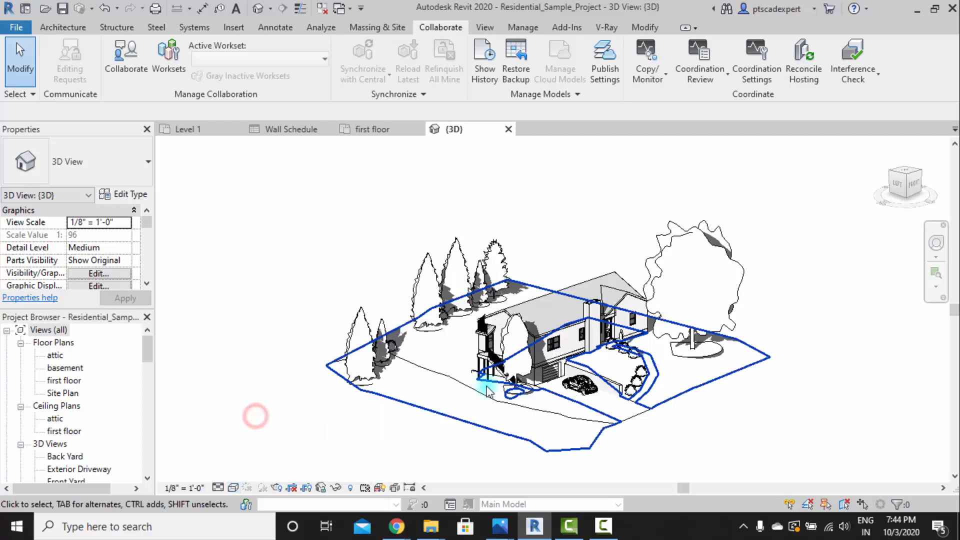
{"action": "scroll", "coordinate": [706, 392], "scroll_direction": "up", "scroll_amount": 5}
{"action": "left_click", "coordinate": [262, 488]}
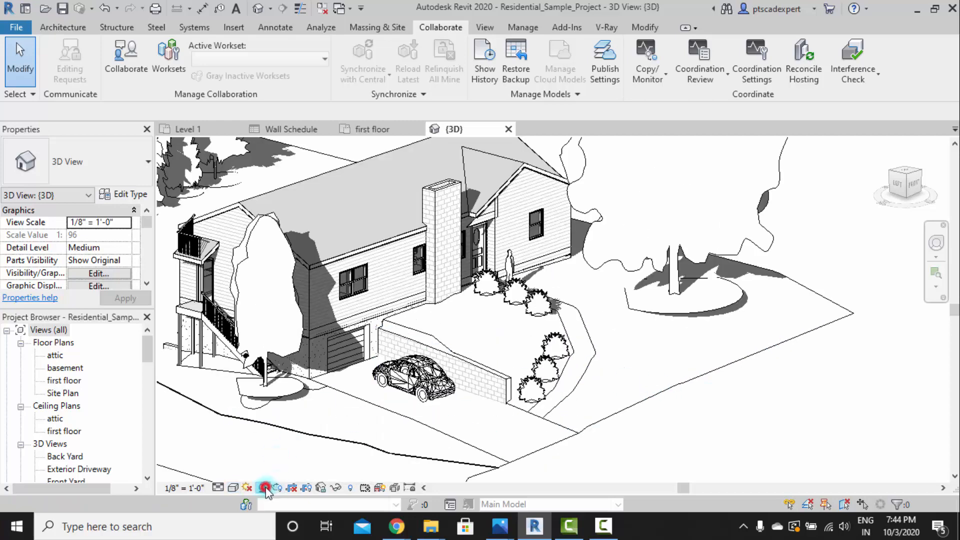
{"action": "left_click", "coordinate": [261, 489]}
Step: Inspect the house exterior in 3D, covering the roof, windows, chimney, garage and front entrance
{"action": "middle_click_drag", "start_coordinate": [540, 307], "coordinate": [520, 330], "text": "shift"}
{"action": "middle_click_drag", "start_coordinate": [450, 324], "coordinate": [466, 353], "text": "shift"}
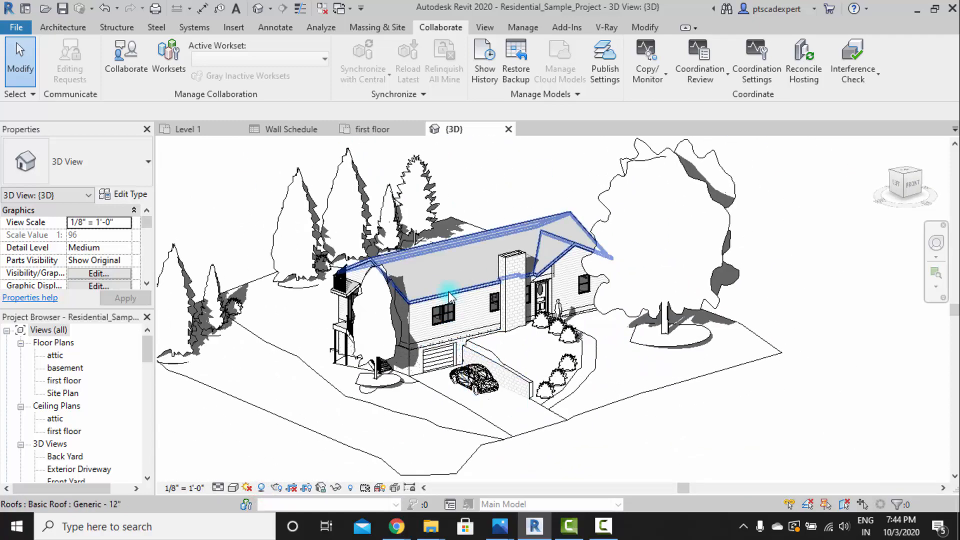
{"action": "scroll", "coordinate": [440, 273], "scroll_direction": "up", "scroll_amount": 5}
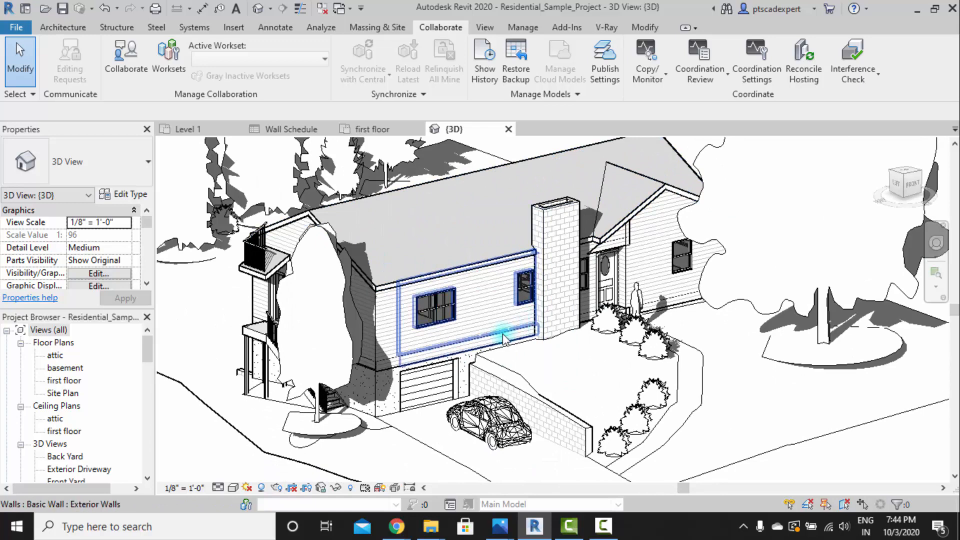
{"action": "middle_click_drag", "start_coordinate": [504, 335], "coordinate": [509, 329]}
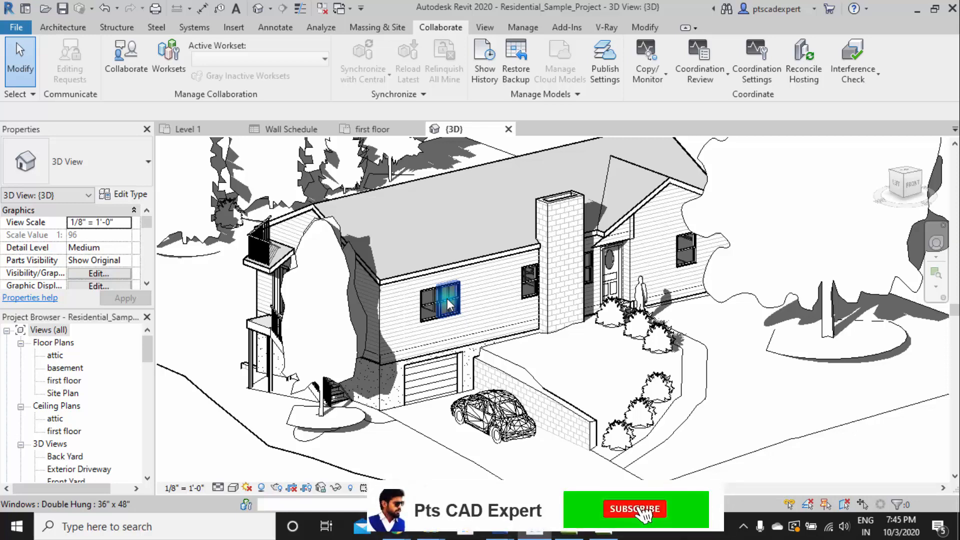
{"action": "scroll", "coordinate": [466, 290], "scroll_direction": "down", "scroll_amount": 1}
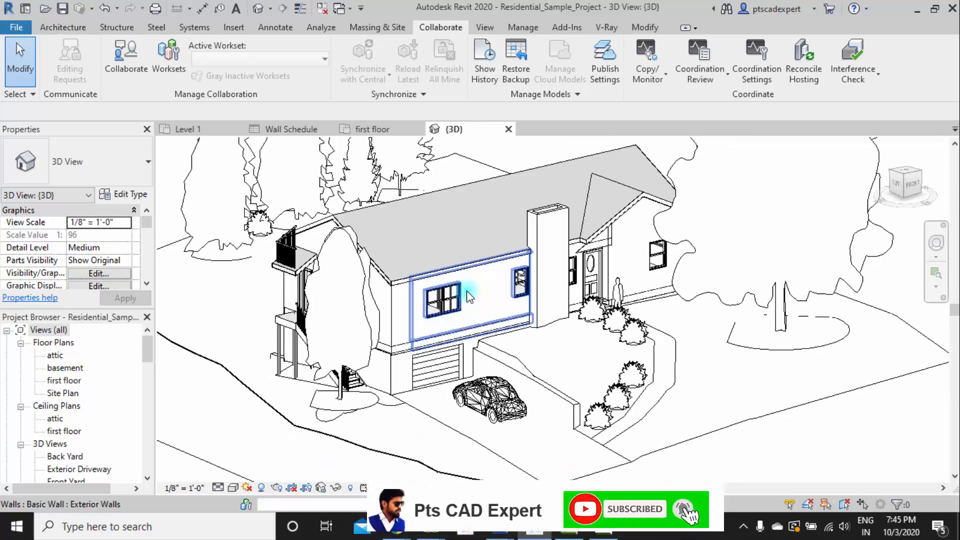
{"action": "middle_click_drag", "start_coordinate": [467, 291], "coordinate": [475, 298], "text": "shift"}
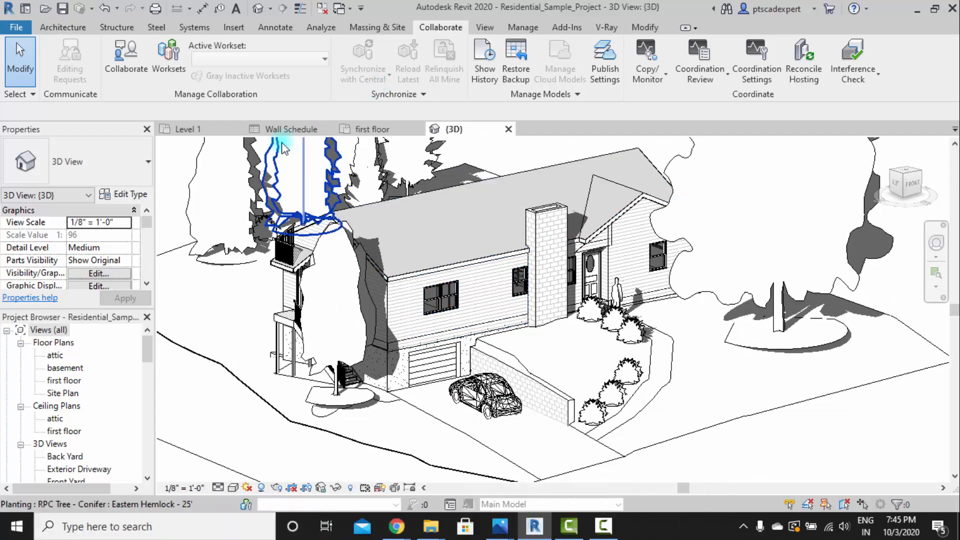
{"action": "middle_click_drag", "start_coordinate": [537, 277], "coordinate": [547, 296]}
{"action": "scroll", "coordinate": [529, 289], "scroll_direction": "down", "scroll_amount": 2}
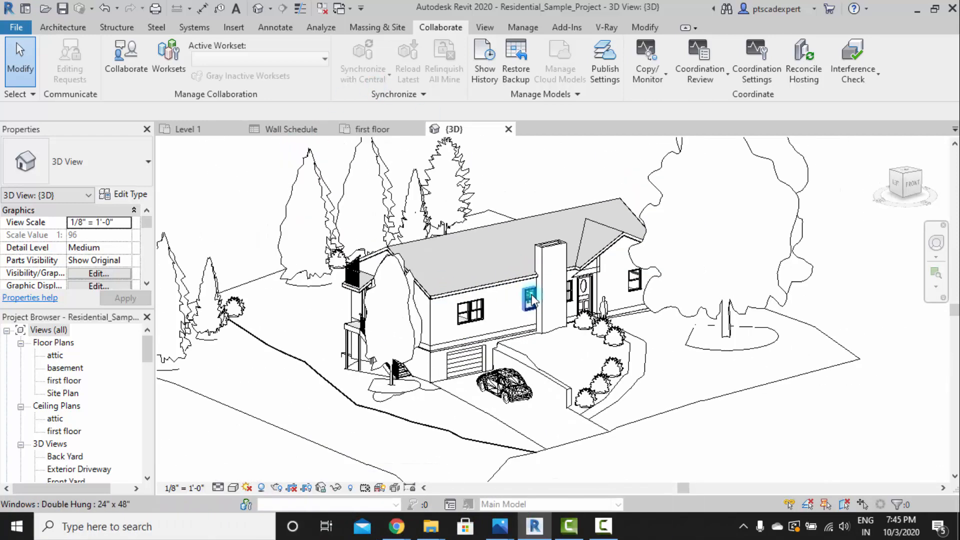
{"action": "middle_click_drag", "start_coordinate": [529, 333], "coordinate": [634, 299], "text": "shift"}
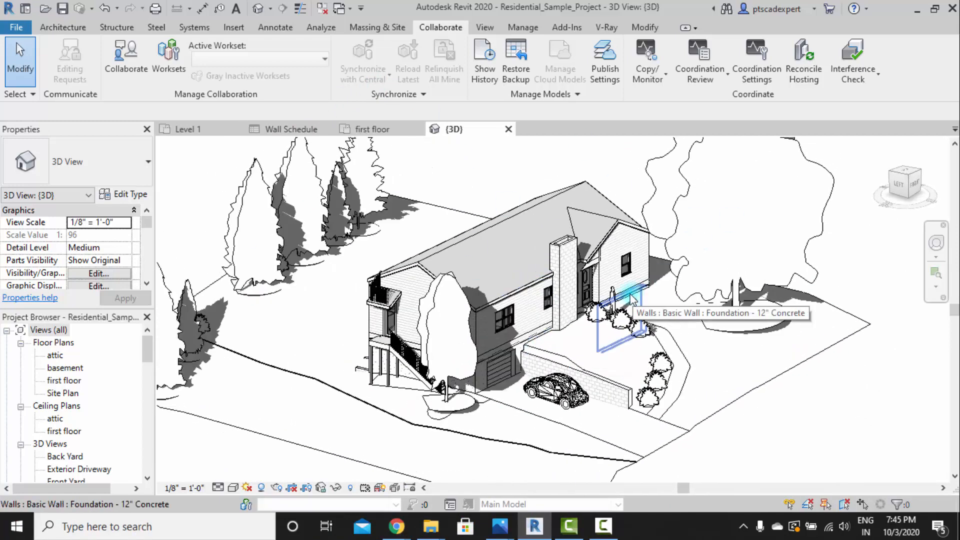
Step: Review the Wall Schedule and the Level 1 floor plan of Project1
{"action": "left_click", "coordinate": [201, 128]}
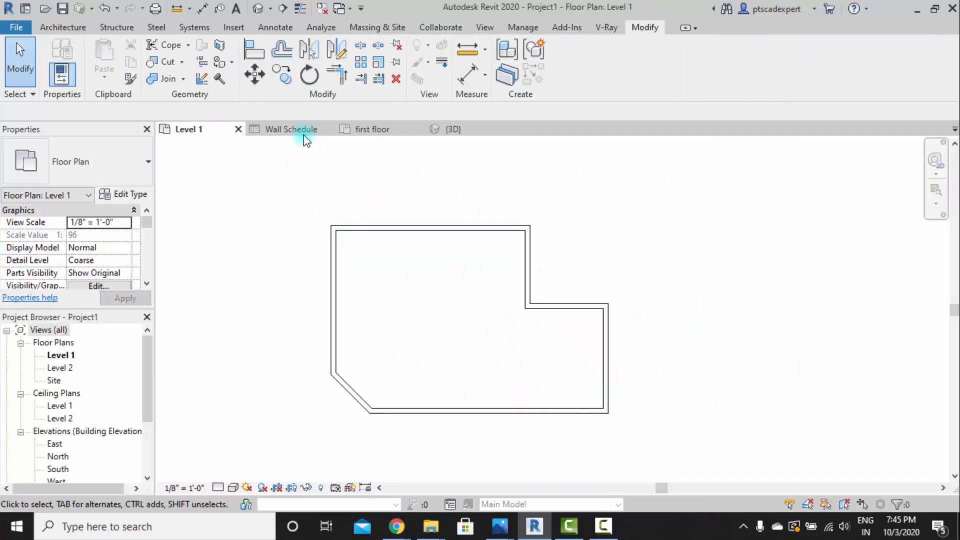
{"action": "left_click", "coordinate": [290, 129]}
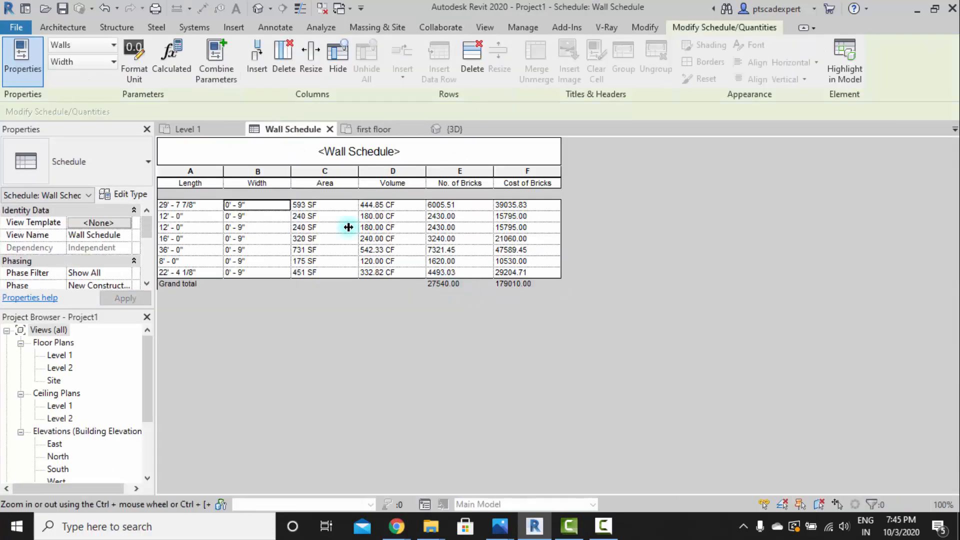
{"action": "left_click", "coordinate": [184, 131]}
{"action": "left_click", "coordinate": [374, 307]}
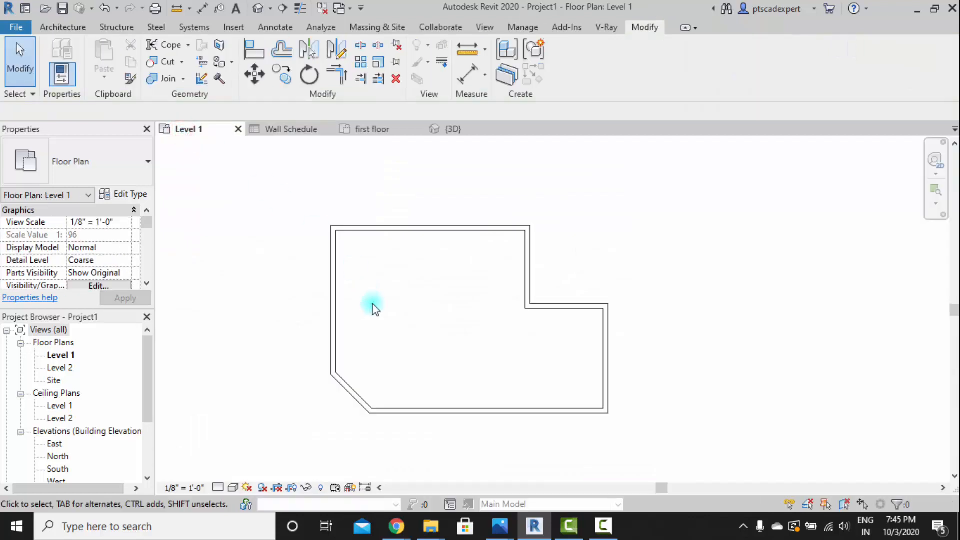
Step: Open the residential project's first floor plan and look at the available Interference Check commands
{"action": "left_click", "coordinate": [377, 129]}
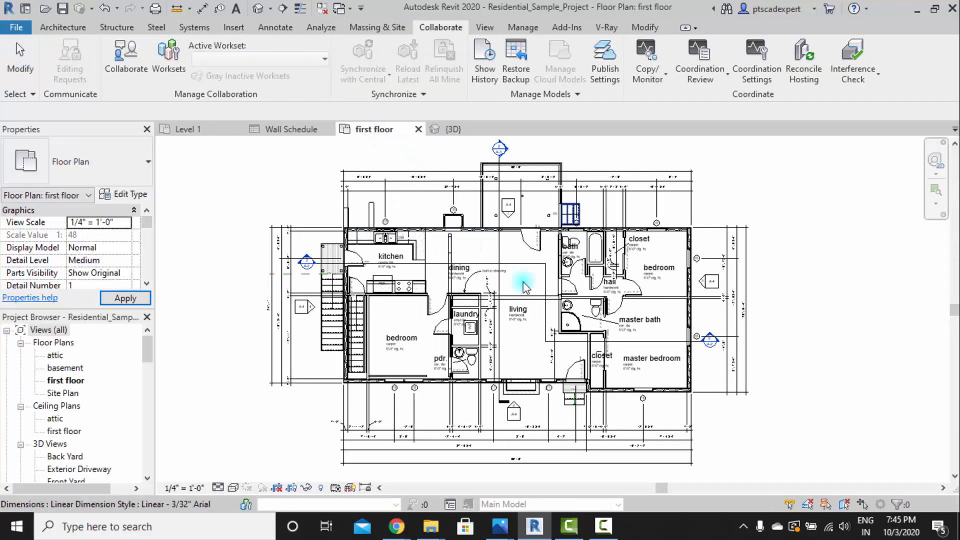
{"action": "middle_click_drag", "start_coordinate": [494, 309], "coordinate": [448, 293]}
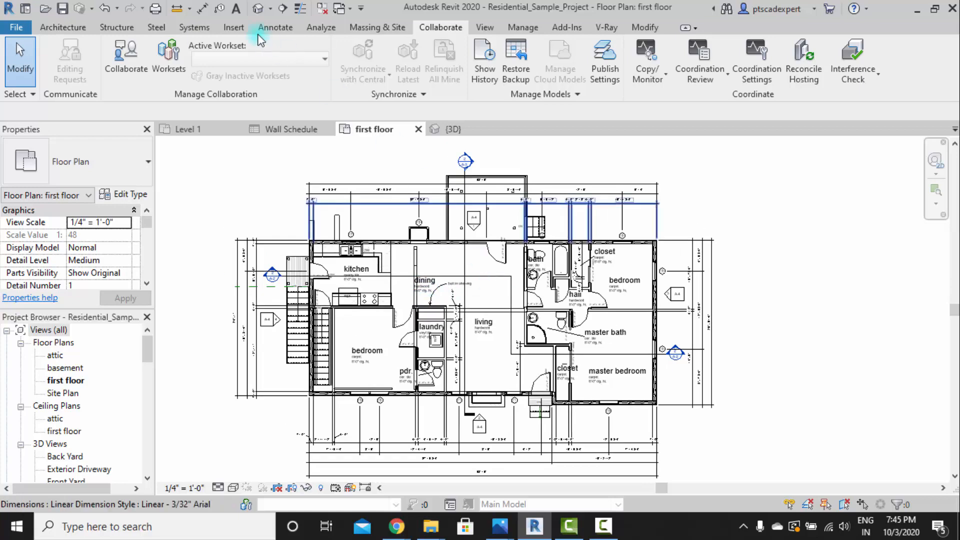
{"action": "left_click", "coordinate": [74, 28]}
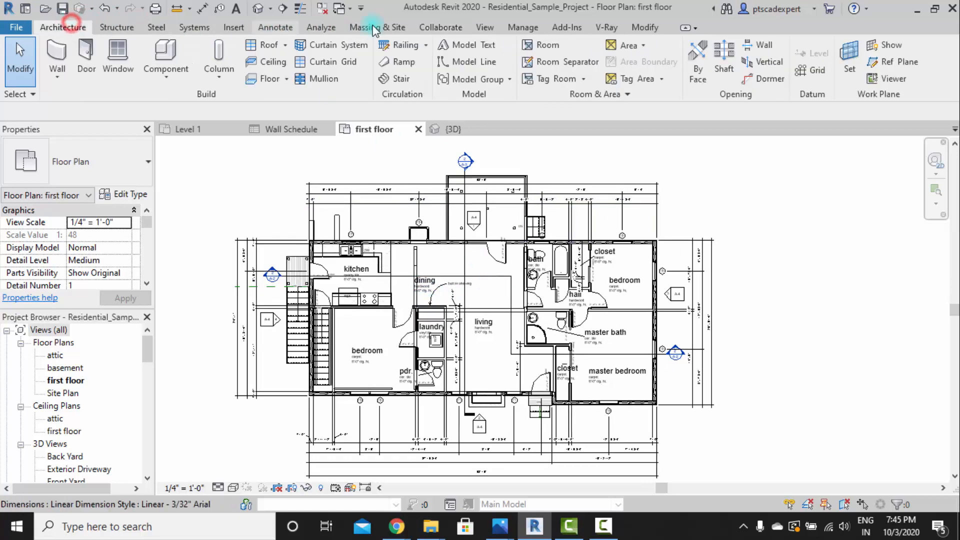
{"action": "left_click", "coordinate": [440, 28]}
{"action": "left_click", "coordinate": [853, 74]}
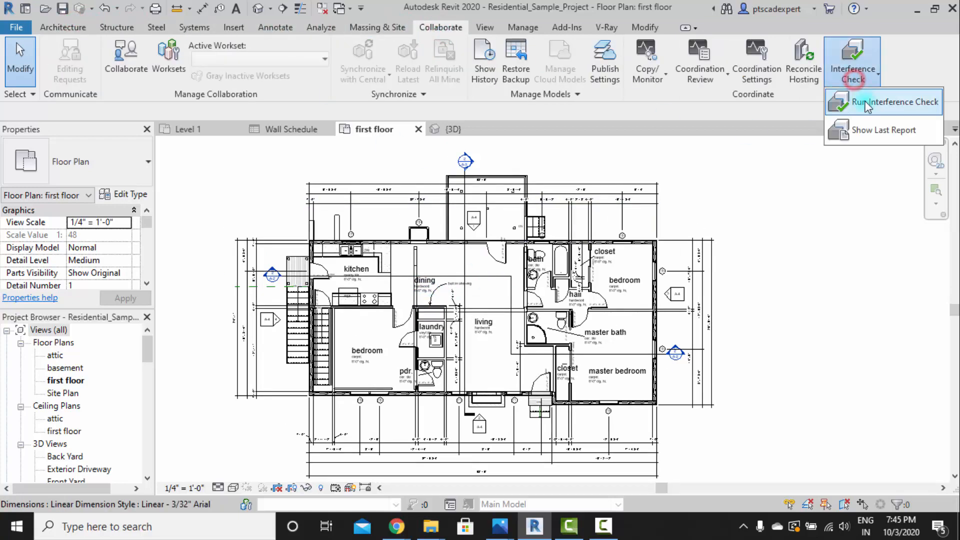
{"action": "left_click", "coordinate": [823, 258]}
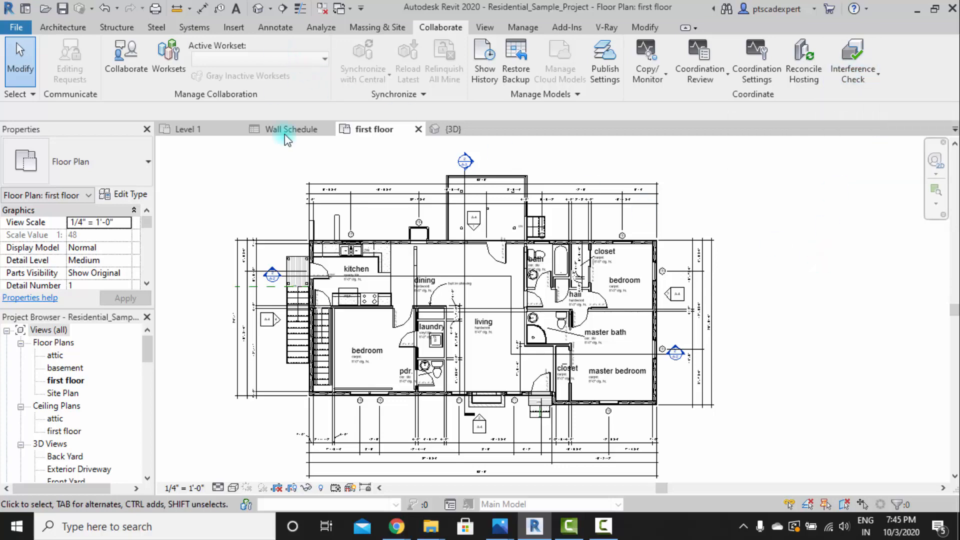
Step: Compare the 3D view of the house with the first floor plan and look at the available visual styles
{"action": "left_click", "coordinate": [453, 129]}
{"action": "scroll", "coordinate": [534, 318], "scroll_direction": "up", "scroll_amount": 2}
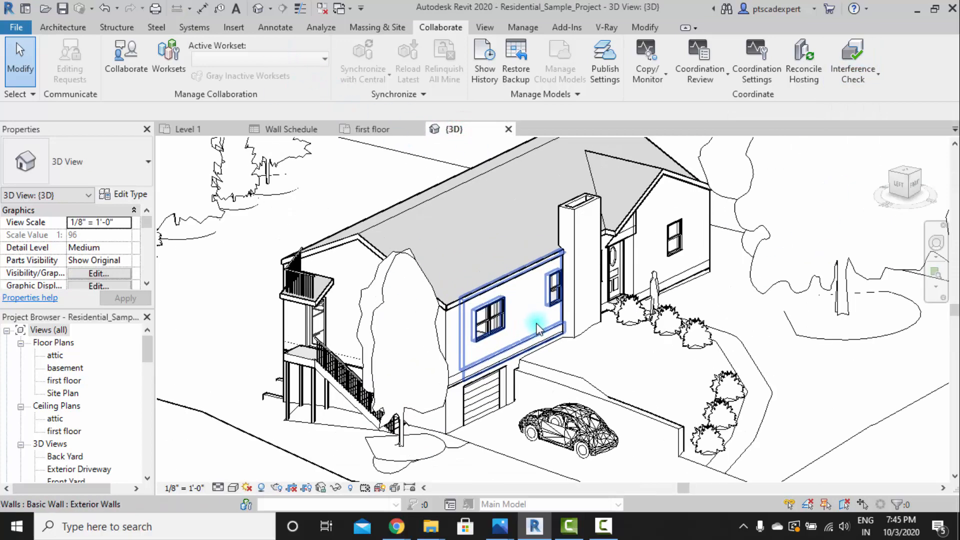
{"action": "mouse_move", "coordinate": [564, 339]}
{"action": "middle_mouse_down", "text": "shift"}
{"action": "mouse_move", "coordinate": [552, 340]}
{"action": "mouse_move", "coordinate": [546, 242]}
{"action": "middle_mouse_up", "text": "shift"}
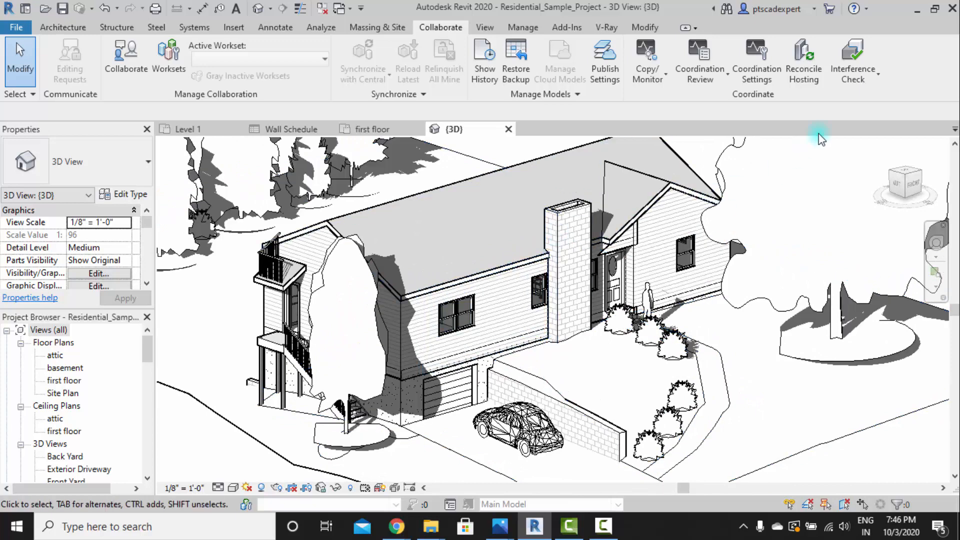
{"action": "left_click", "coordinate": [373, 129]}
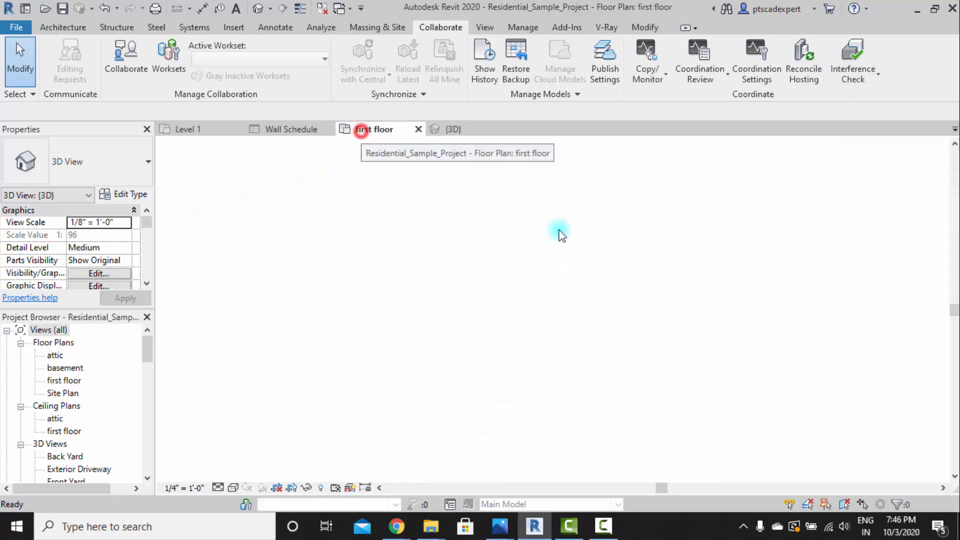
{"action": "left_click", "coordinate": [454, 129]}
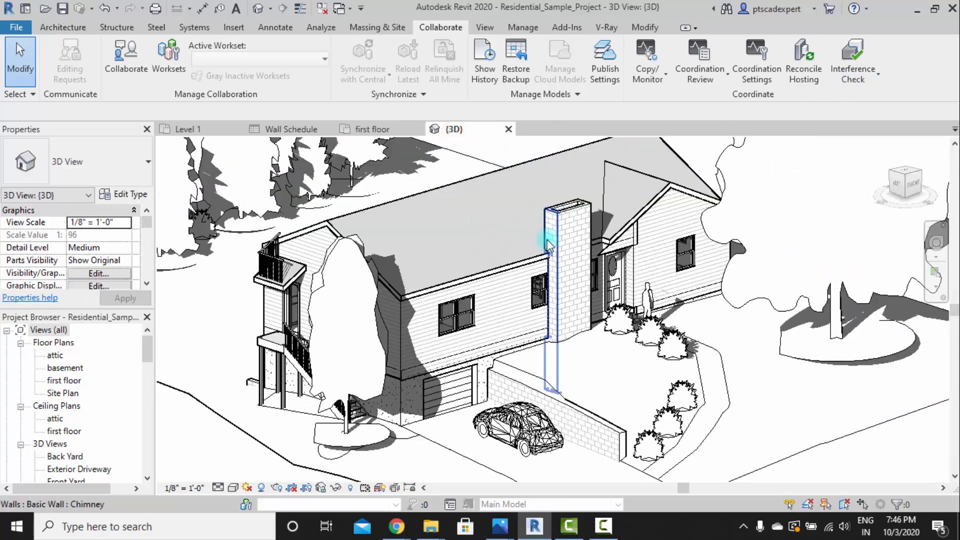
{"action": "middle_click_drag", "start_coordinate": [550, 277], "coordinate": [539, 277]}
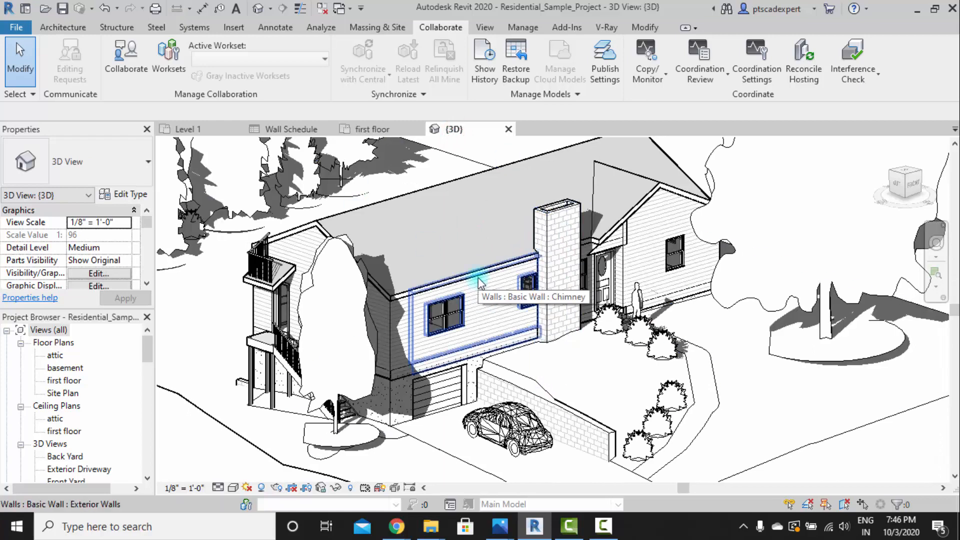
{"action": "left_click", "coordinate": [233, 488]}
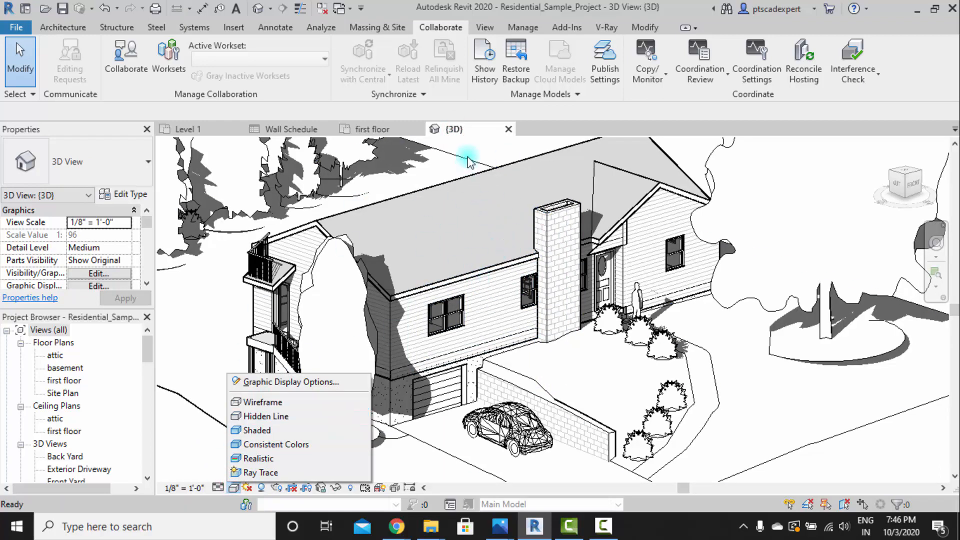
Step: In the first floor plan, run an interference check of Ceilings against Ceilings within the current project
{"action": "left_click", "coordinate": [373, 129]}
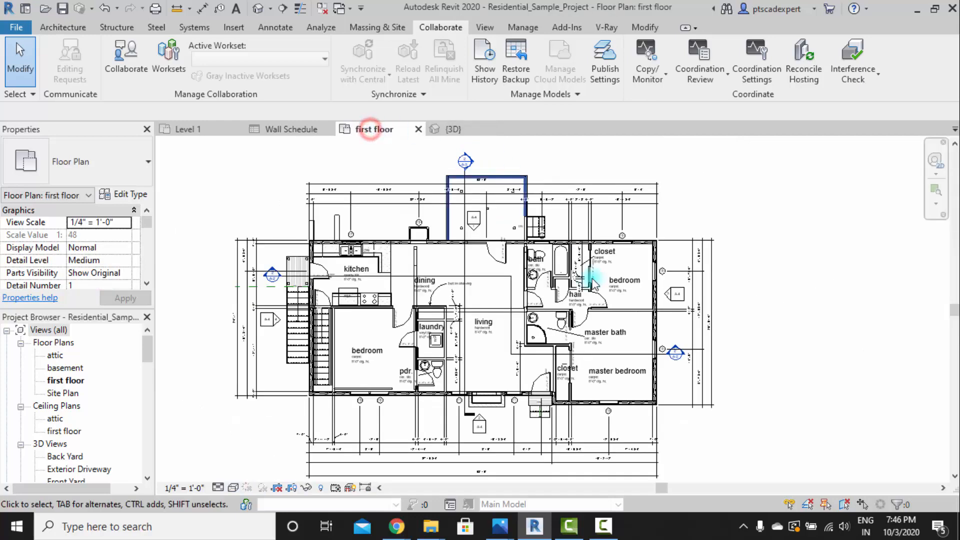
{"action": "left_click", "coordinate": [852, 74]}
{"action": "left_click", "coordinate": [840, 105]}
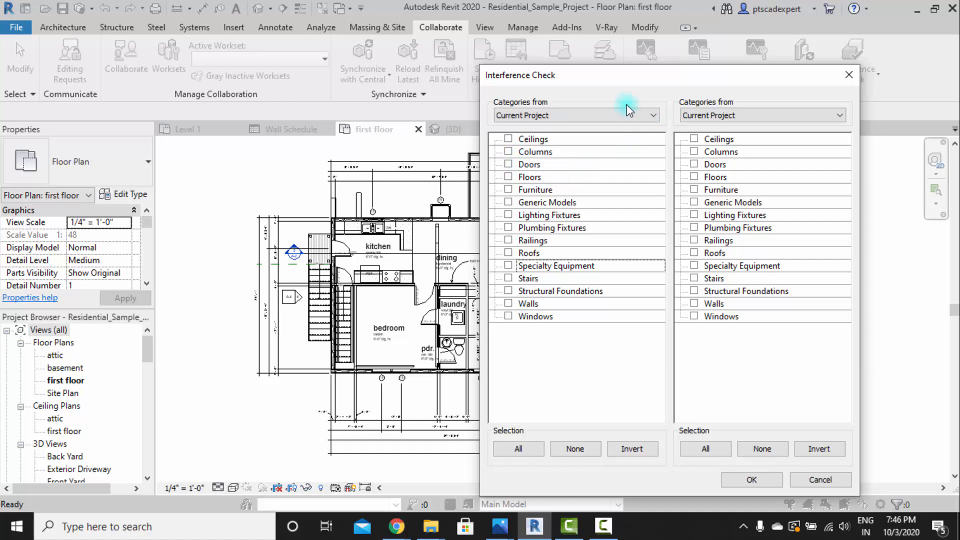
{"action": "left_click", "coordinate": [509, 139]}
{"action": "left_click", "coordinate": [694, 138]}
{"action": "left_click", "coordinate": [736, 482]}
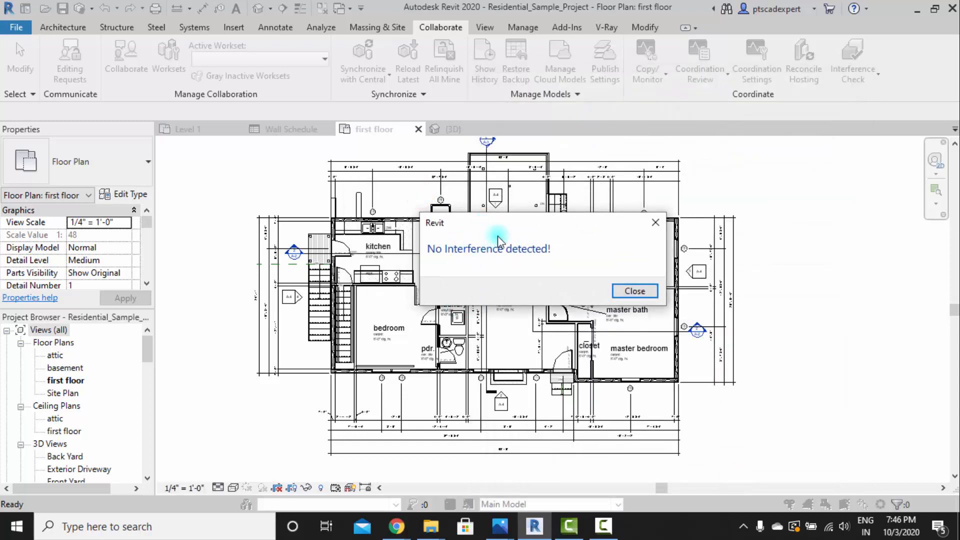
{"action": "left_click", "coordinate": [634, 291]}
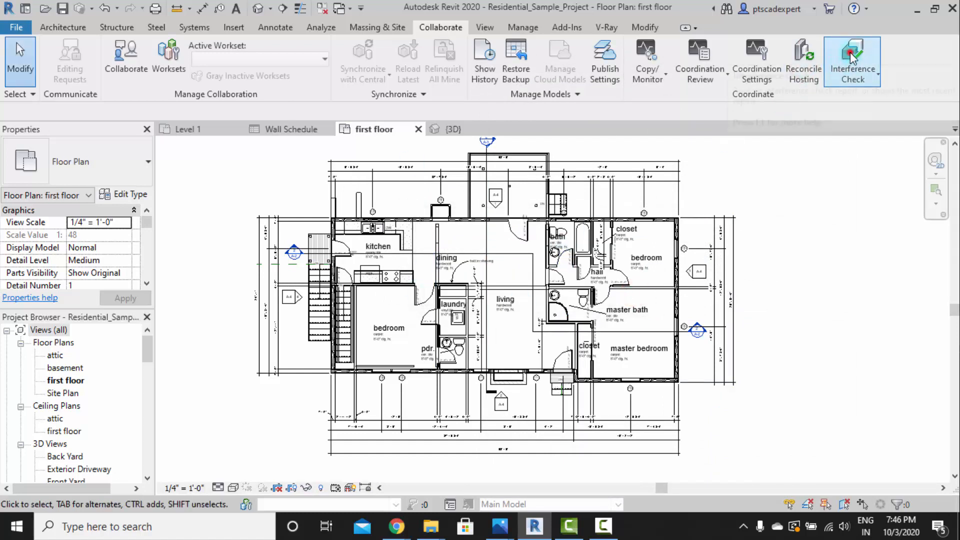
Step: Run an interference check of Doors against Doors within the current project
{"action": "left_click", "coordinate": [854, 57]}
{"action": "left_click", "coordinate": [862, 101]}
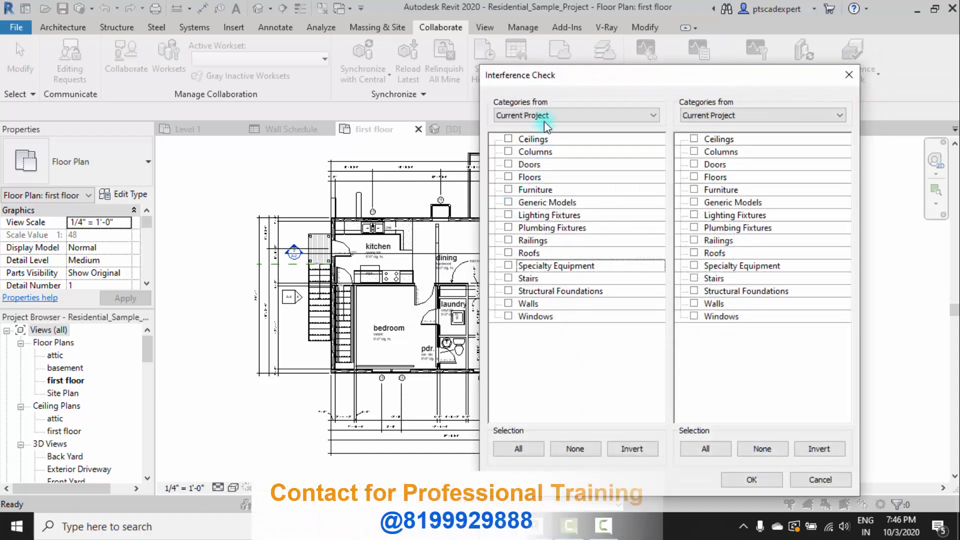
{"action": "left_click", "coordinate": [509, 165]}
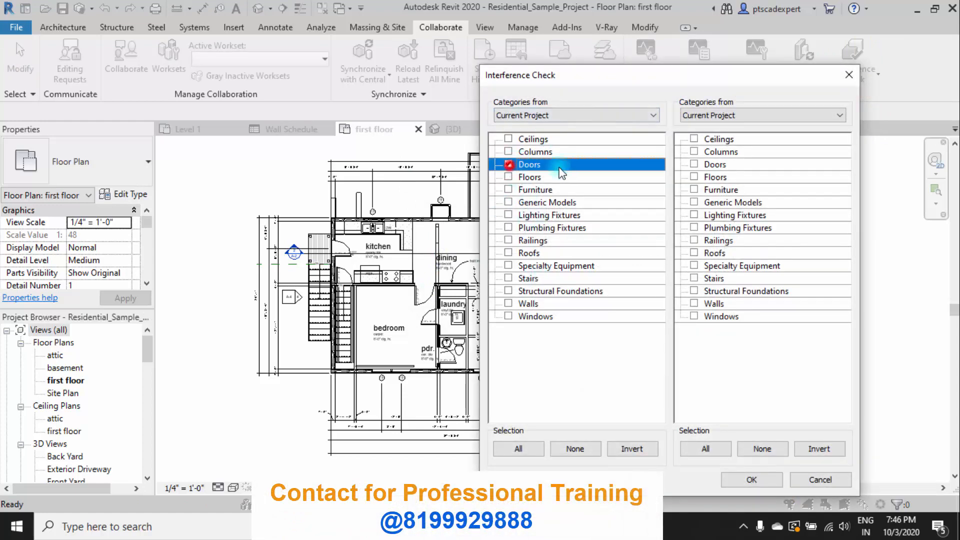
{"action": "left_click", "coordinate": [694, 164]}
{"action": "left_click", "coordinate": [750, 479]}
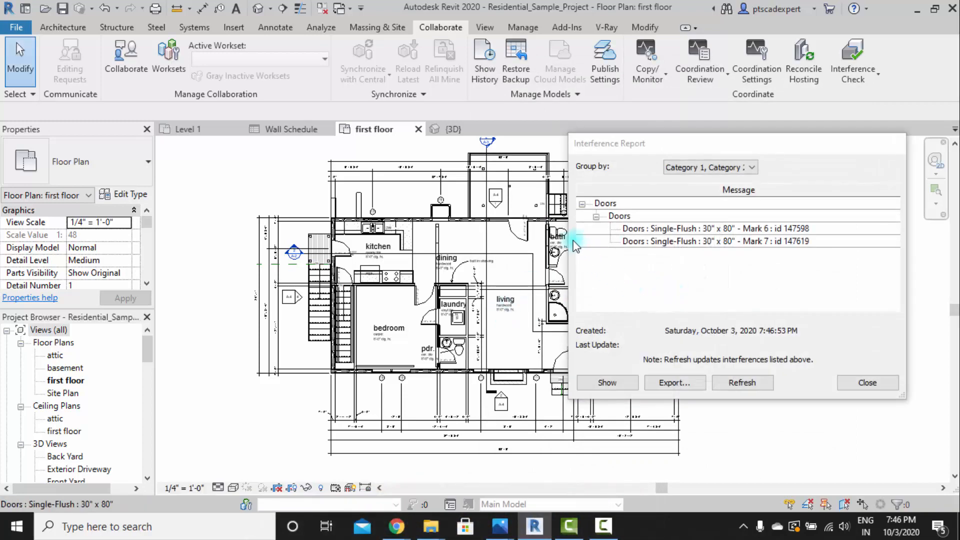
Step: Move the interference report clear of the plan and locate the reported Mark 6 door between the hall and bedroom
{"action": "left_click_drag", "start_coordinate": [630, 145], "coordinate": [753, 193]}
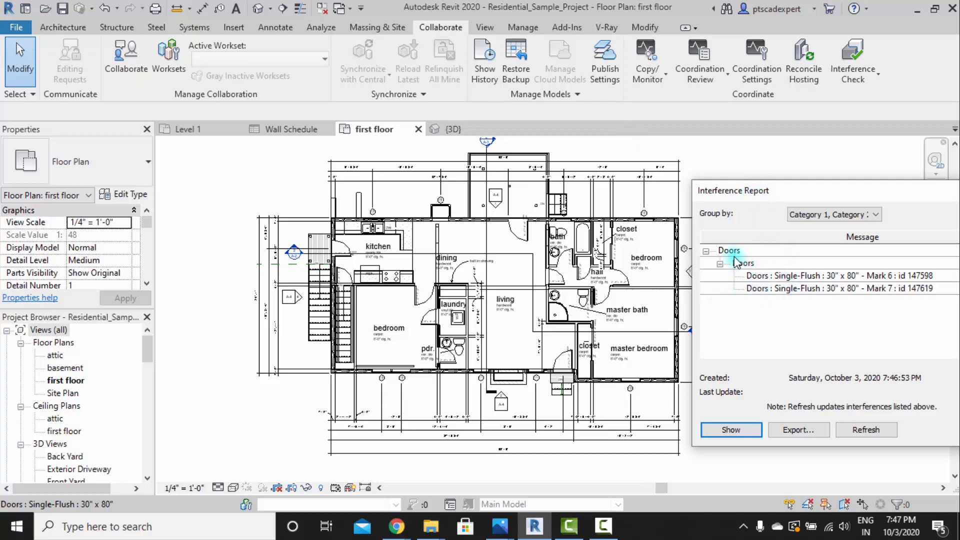
{"action": "left_click", "coordinate": [737, 264]}
{"action": "left_click", "coordinate": [762, 274]}
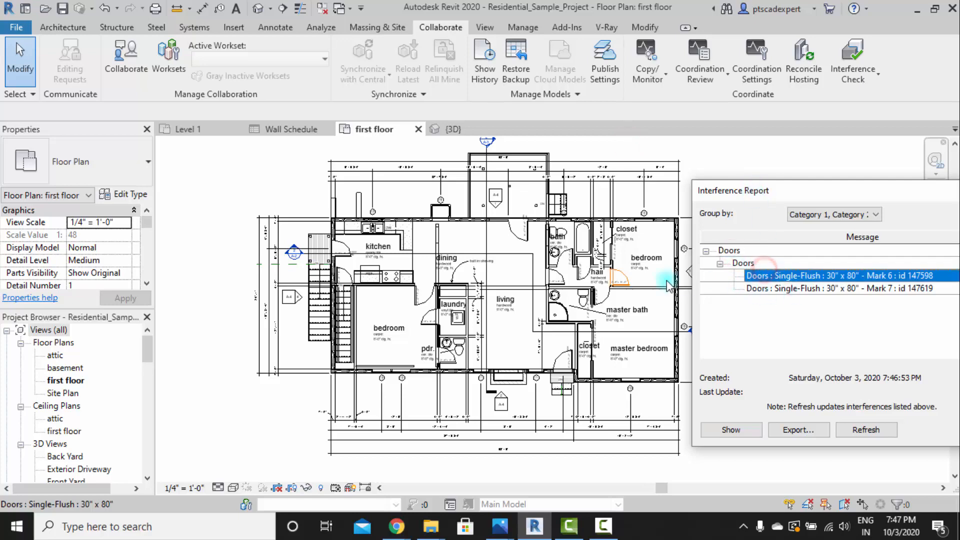
{"action": "scroll", "coordinate": [620, 286], "scroll_direction": "up", "scroll_amount": 8}
{"action": "middle_click_drag", "start_coordinate": [613, 287], "coordinate": [473, 377]}
{"action": "scroll", "coordinate": [464, 325], "scroll_direction": "down", "scroll_amount": 2}
{"action": "middle_click_drag", "start_coordinate": [452, 297], "coordinate": [407, 299]}
Step: Locate the reported Mark 7 door at the master bath and examine where it meets the neighbouring bedroom door
{"action": "left_click", "coordinate": [808, 287]}
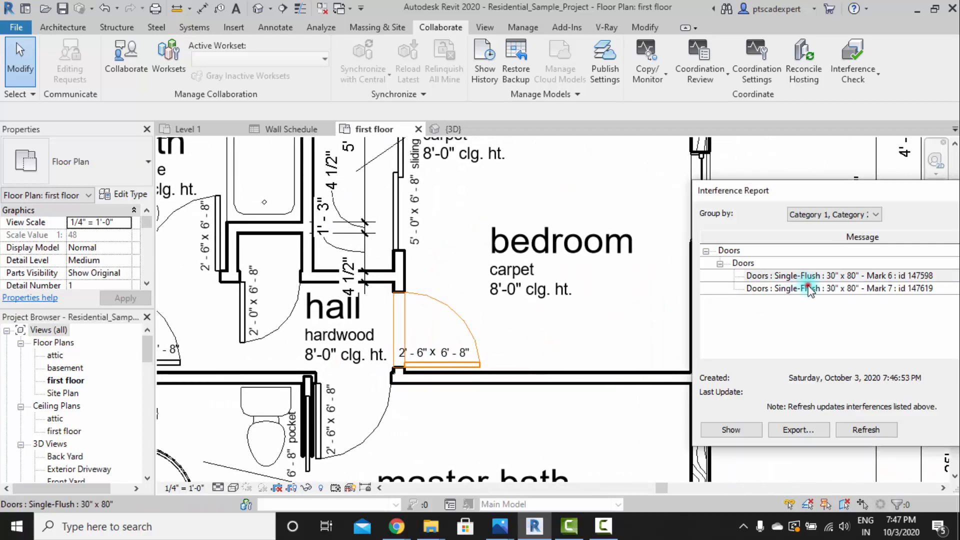
{"action": "left_click", "coordinate": [809, 288]}
{"action": "scroll", "coordinate": [386, 368], "scroll_direction": "up", "scroll_amount": 4}
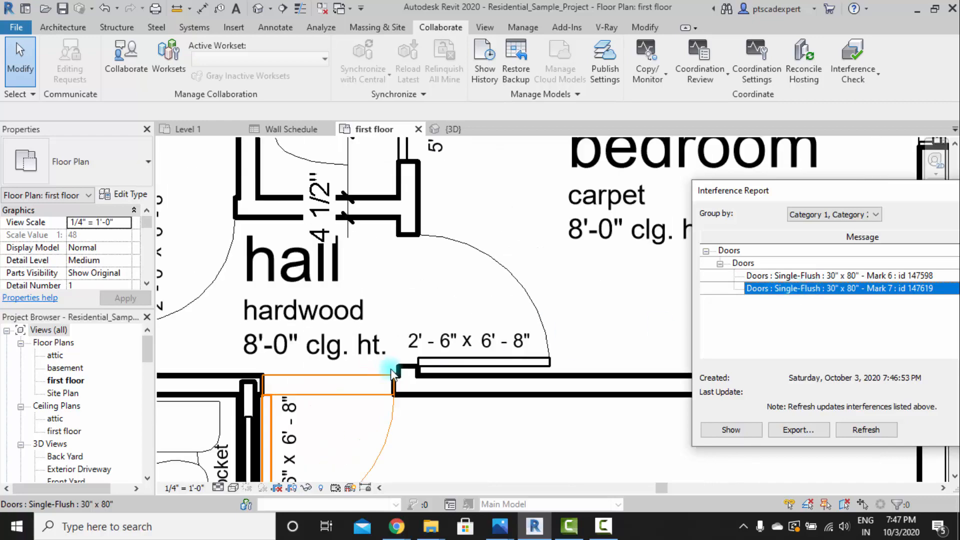
Step: Locate the reported Mark 6 door between the hall and bedroom in the plan and close the interference report
{"action": "scroll", "coordinate": [416, 369], "scroll_direction": "down", "scroll_amount": 3}
{"action": "middle_click_drag", "start_coordinate": [496, 357], "coordinate": [470, 392]}
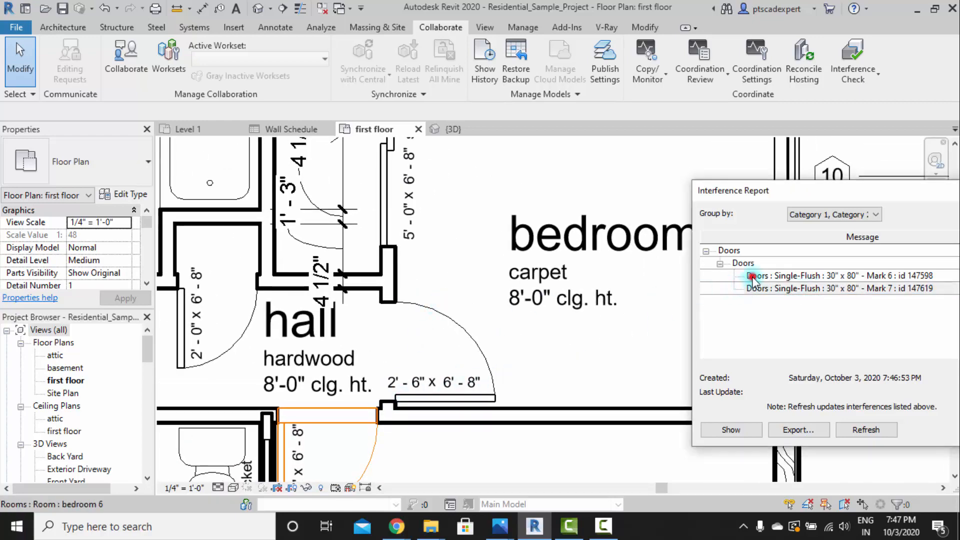
{"action": "left_click", "coordinate": [735, 276]}
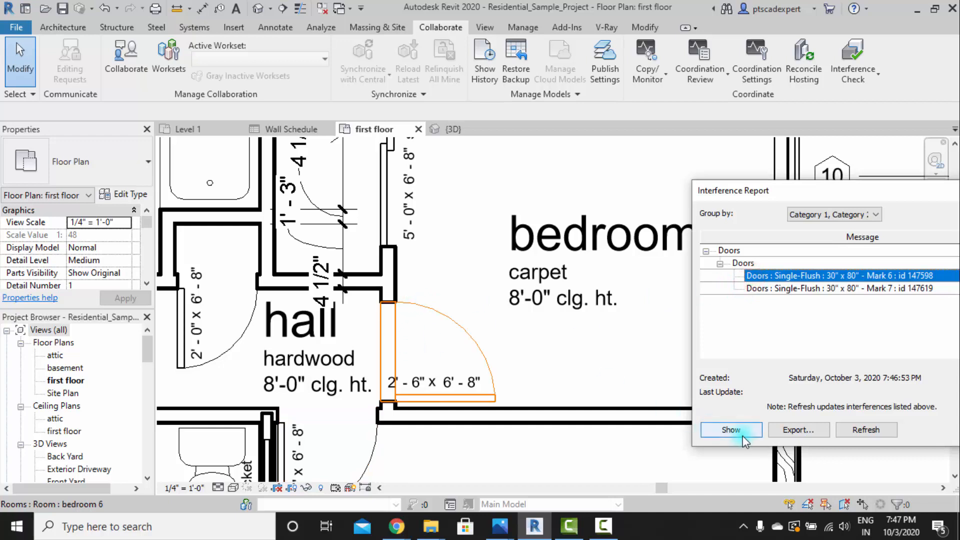
{"action": "left_click", "coordinate": [731, 429]}
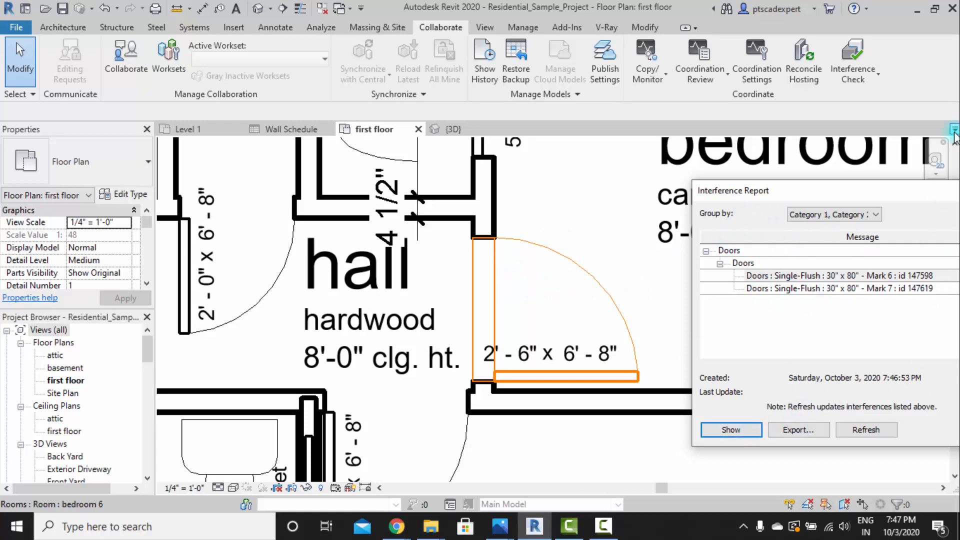
{"action": "left_click_drag", "start_coordinate": [911, 198], "coordinate": [687, 220]}
{"action": "left_click", "coordinate": [755, 452]}
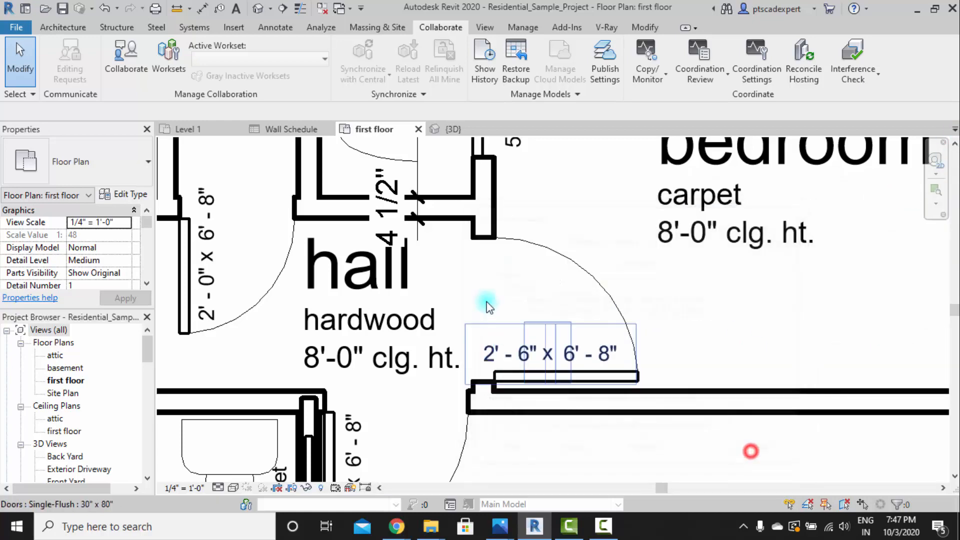
Step: Nudge the 30" x 80" door between hall and bedroom up along its wall, to about 4 1/2" from the wall below
{"action": "left_click", "coordinate": [507, 250]}
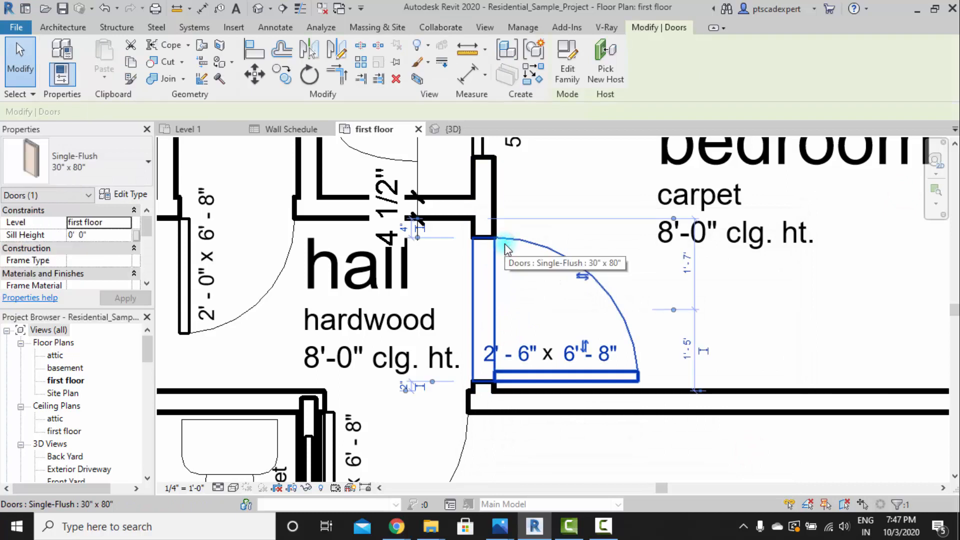
{"action": "key", "text": "Up"}
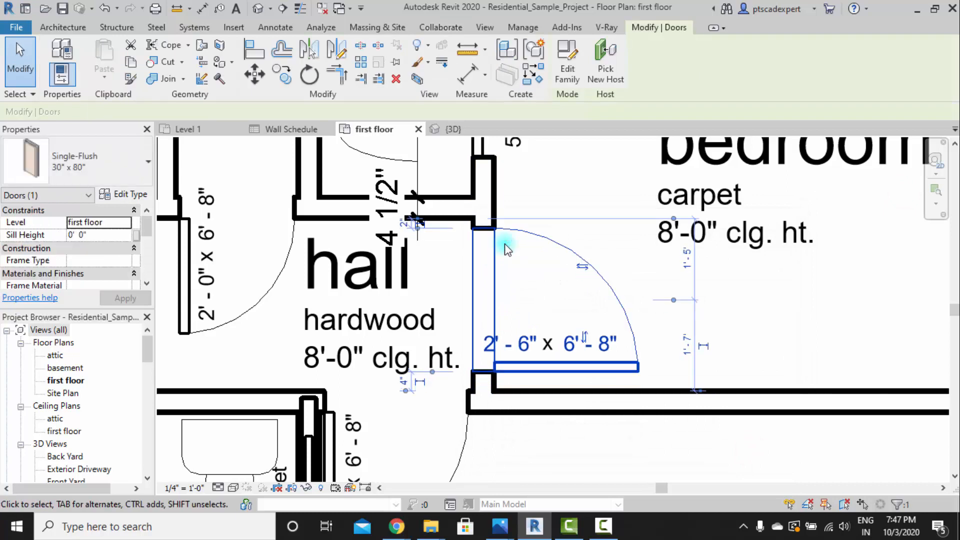
{"action": "key", "text": "Up"}
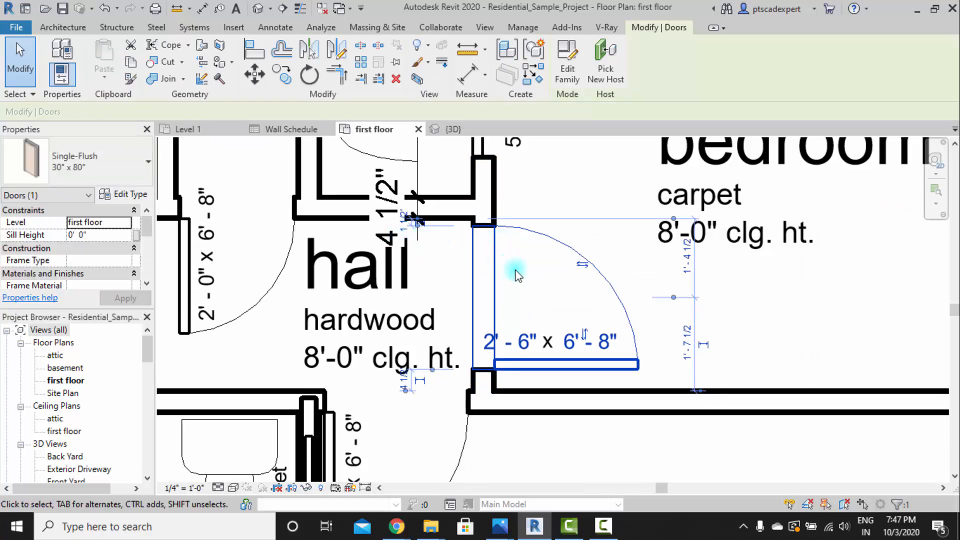
{"action": "scroll", "coordinate": [509, 265], "scroll_direction": "down", "scroll_amount": 2}
{"action": "left_click", "coordinate": [744, 298]}
{"action": "middle_click_drag", "start_coordinate": [548, 271], "coordinate": [557, 277]}
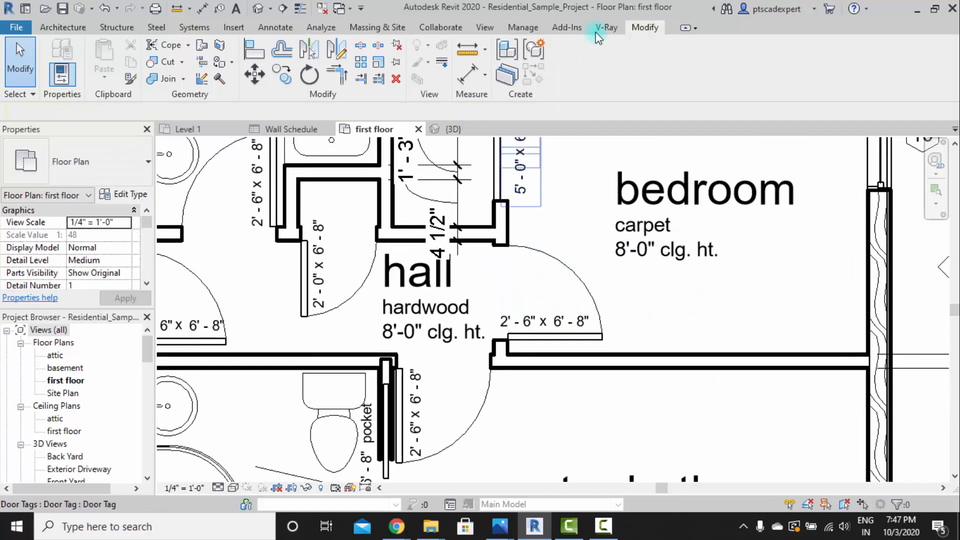
{"action": "left_click", "coordinate": [433, 31]}
{"action": "left_click", "coordinate": [853, 75]}
{"action": "left_click", "coordinate": [863, 102]}
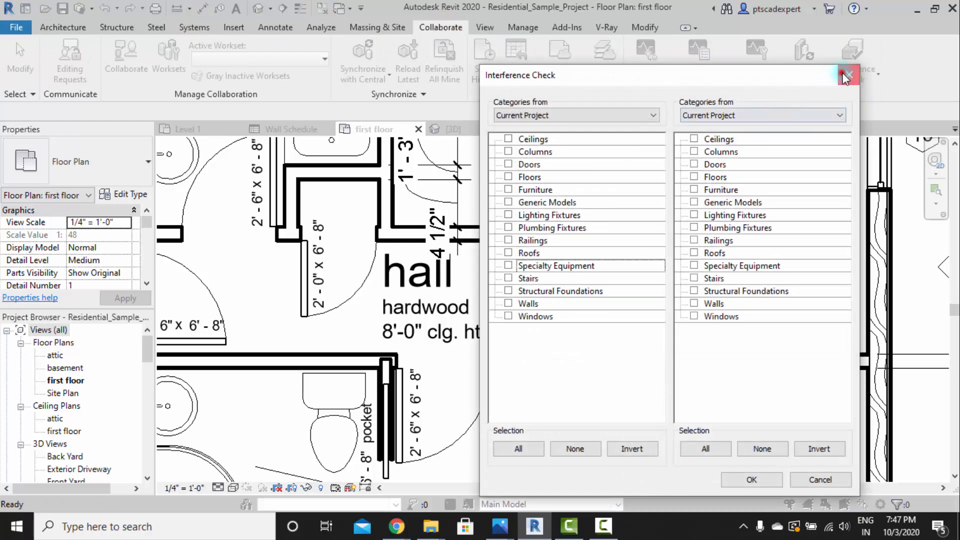
{"action": "left_click", "coordinate": [845, 73]}
Step: Reopen the last interference report, refresh its Doors against Doors results and close it
{"action": "left_click", "coordinate": [853, 75]}
{"action": "left_click", "coordinate": [861, 130]}
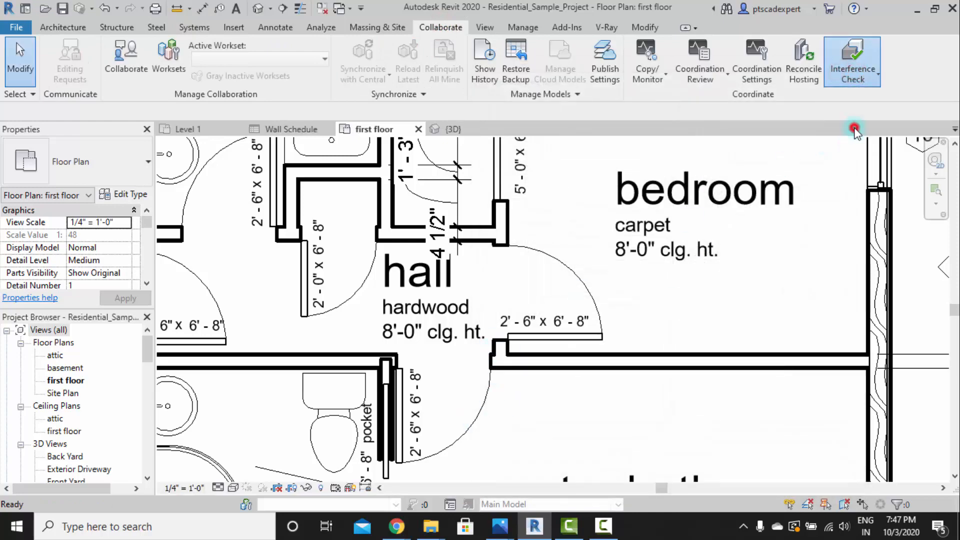
{"action": "left_click_drag", "start_coordinate": [611, 214], "coordinate": [781, 161]}
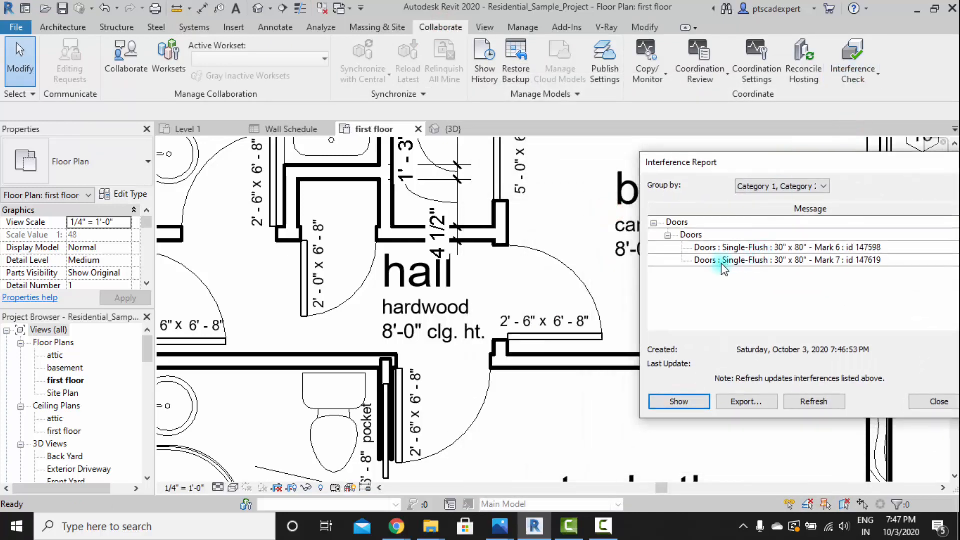
{"action": "left_click", "coordinate": [814, 401]}
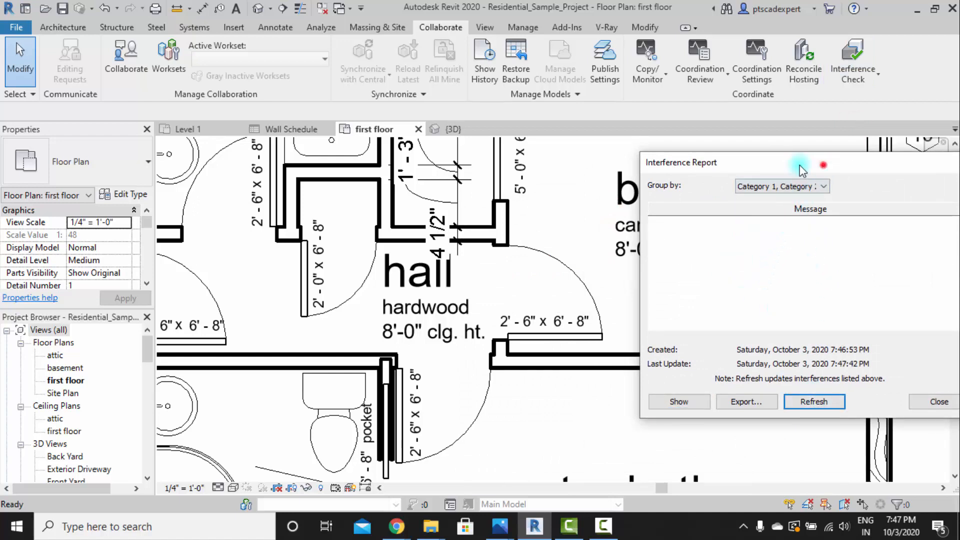
{"action": "left_click_drag", "start_coordinate": [823, 164], "coordinate": [630, 175]}
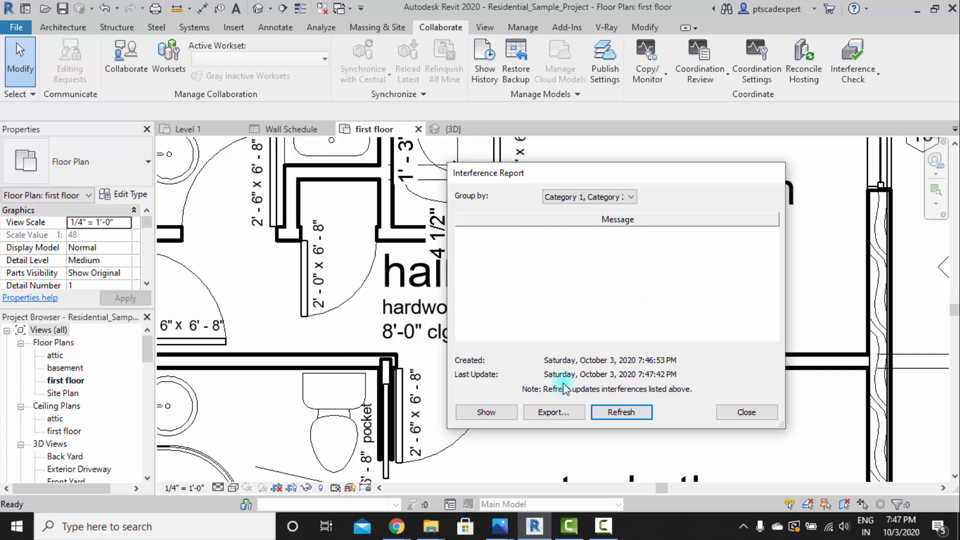
{"action": "left_click_drag", "start_coordinate": [676, 174], "coordinate": [663, 173]}
{"action": "left_click", "coordinate": [734, 410]}
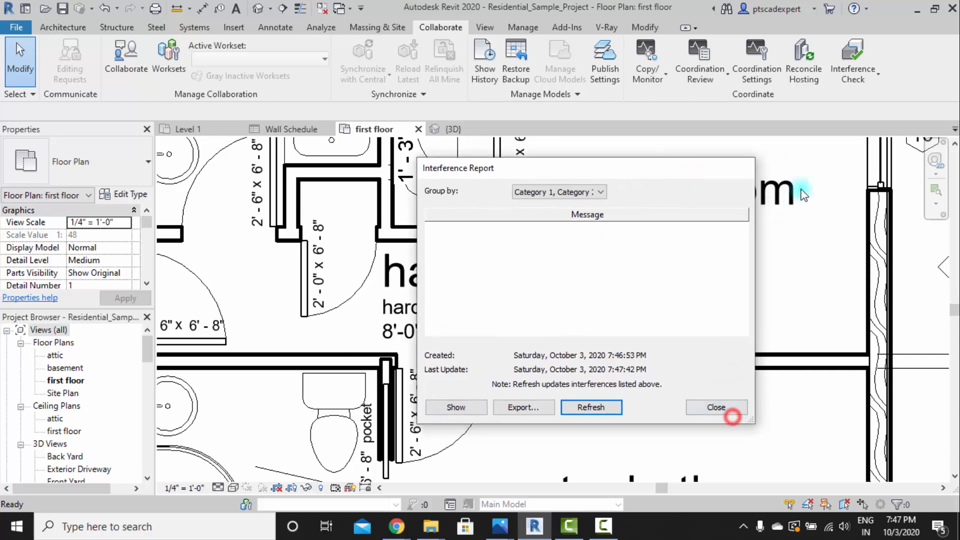
Step: Run an interference check of Floors against Furniture within the current project and dismiss the result message
{"action": "left_click", "coordinate": [853, 65]}
{"action": "left_click", "coordinate": [846, 100]}
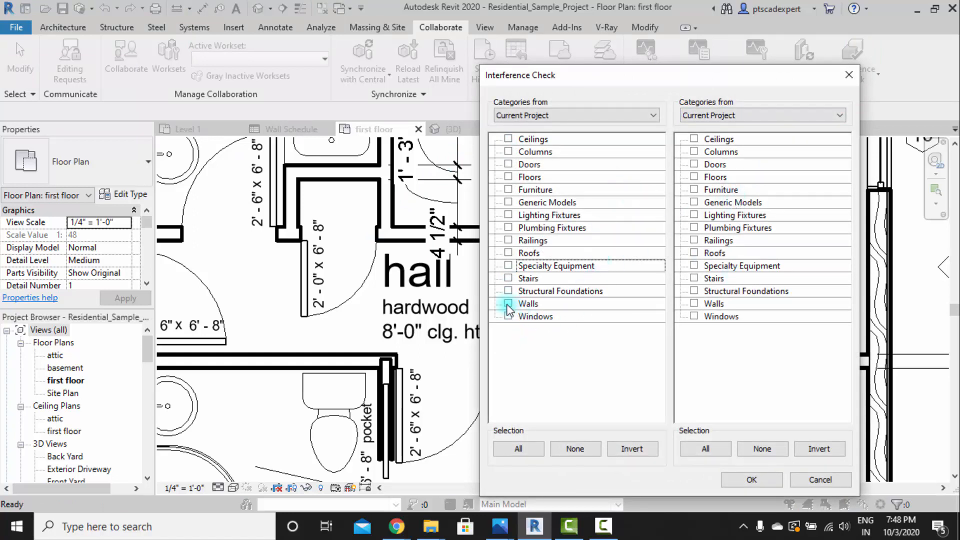
{"action": "left_click", "coordinate": [508, 177]}
{"action": "left_click", "coordinate": [695, 189]}
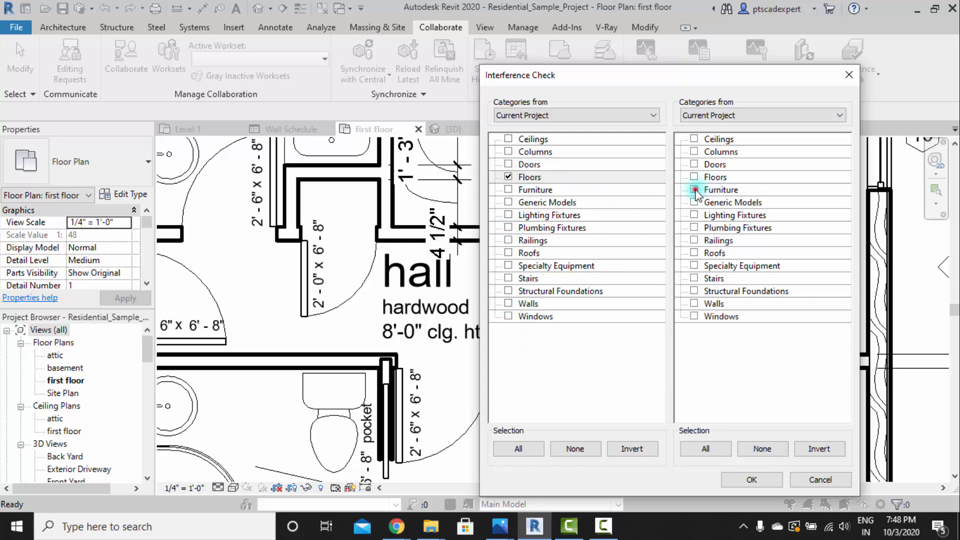
{"action": "left_click", "coordinate": [748, 480]}
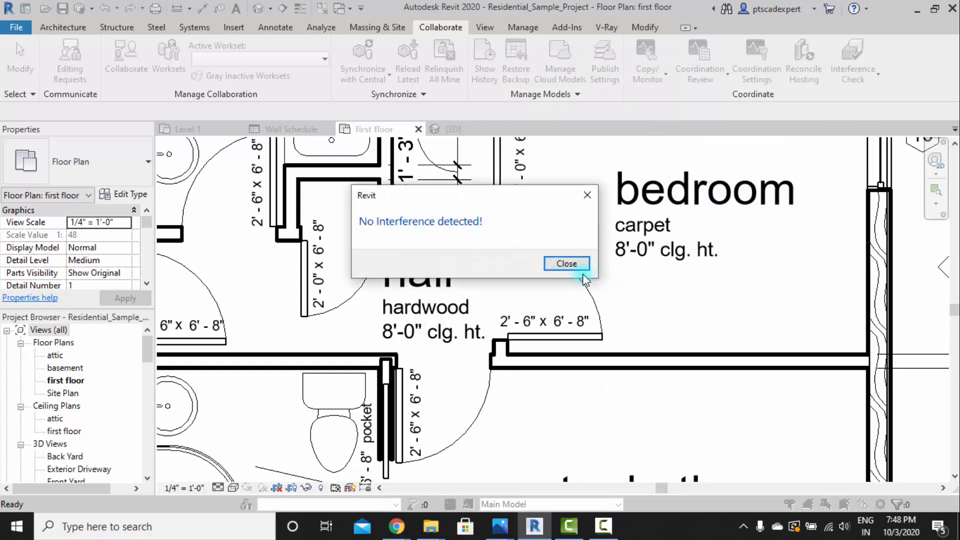
{"action": "left_click", "coordinate": [566, 264]}
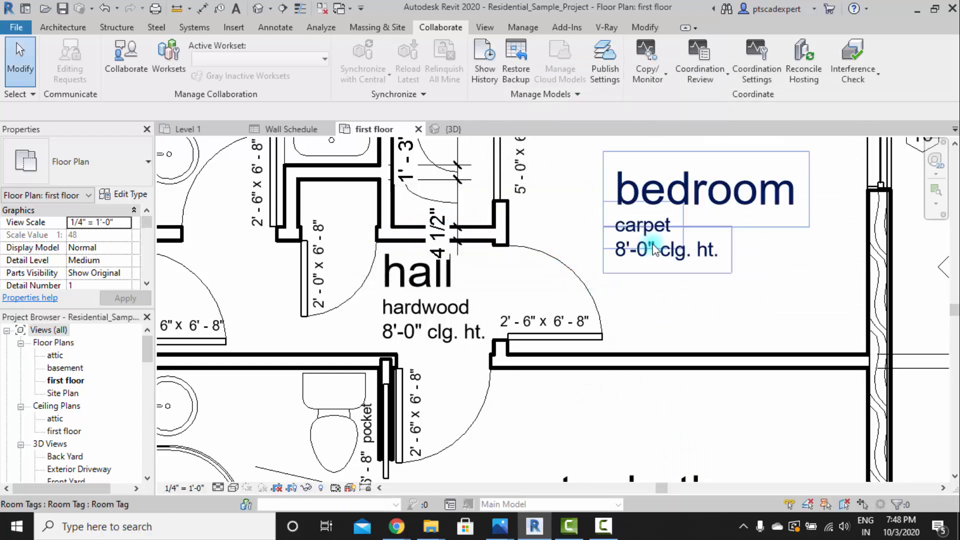
Step: Run an interference check of Walls against Walls within the current project
{"action": "left_click", "coordinate": [852, 63]}
{"action": "left_click", "coordinate": [895, 101]}
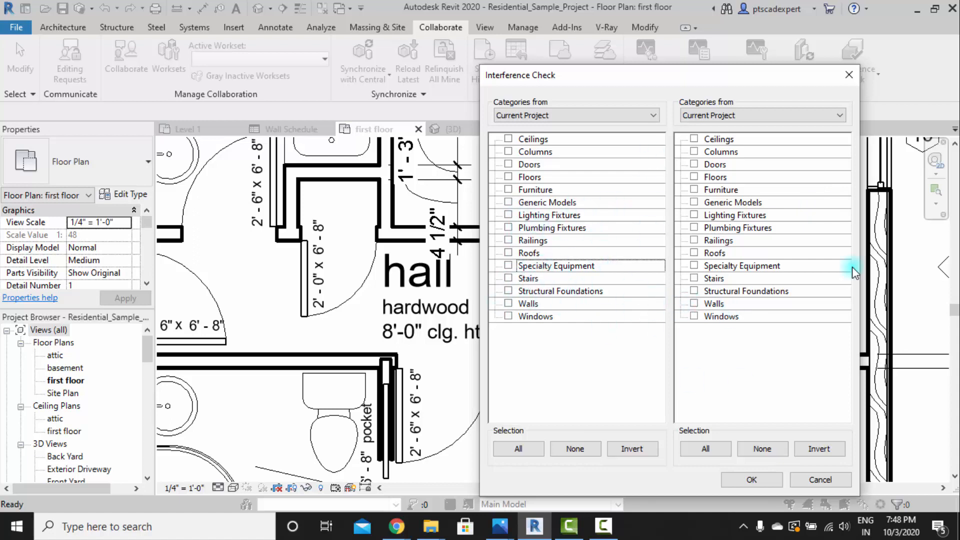
{"action": "left_click", "coordinate": [508, 304]}
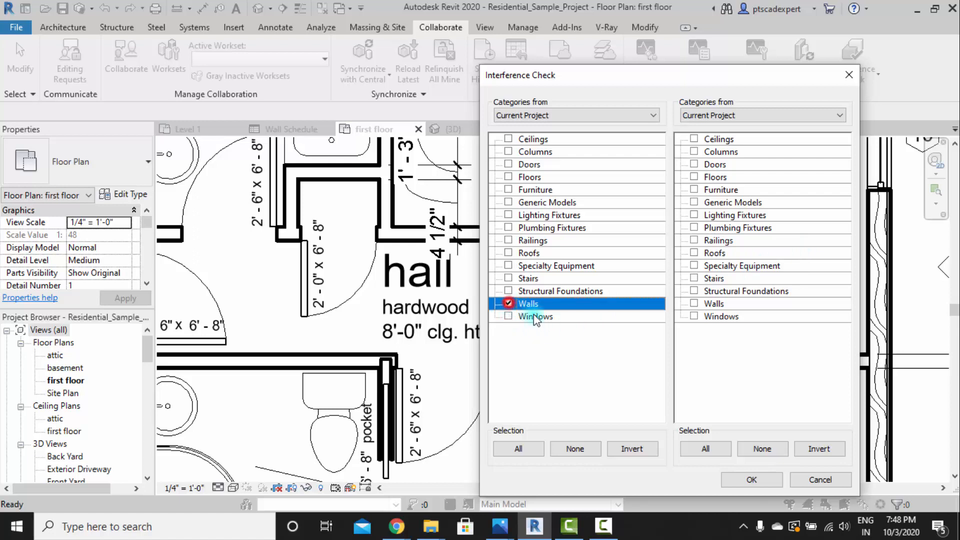
{"action": "left_click", "coordinate": [693, 305]}
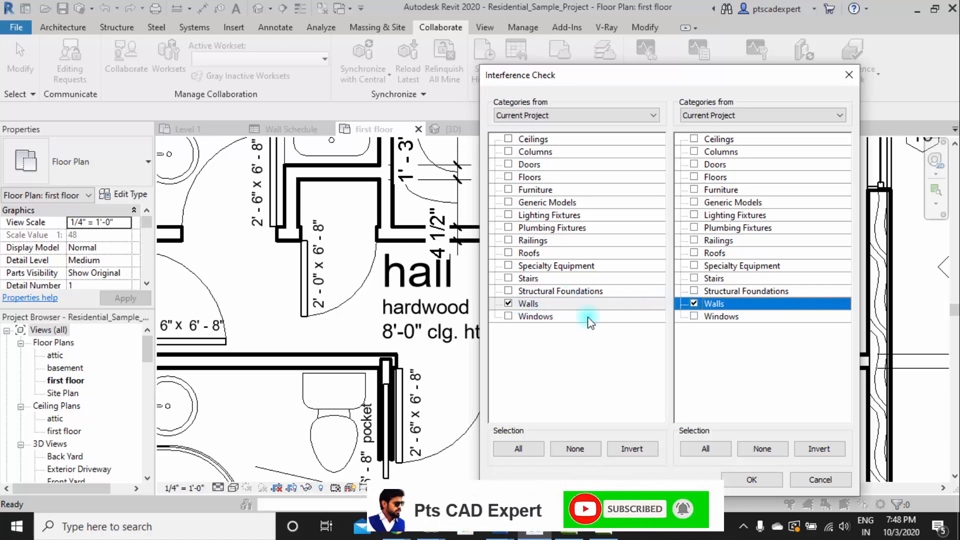
{"action": "left_click", "coordinate": [742, 481]}
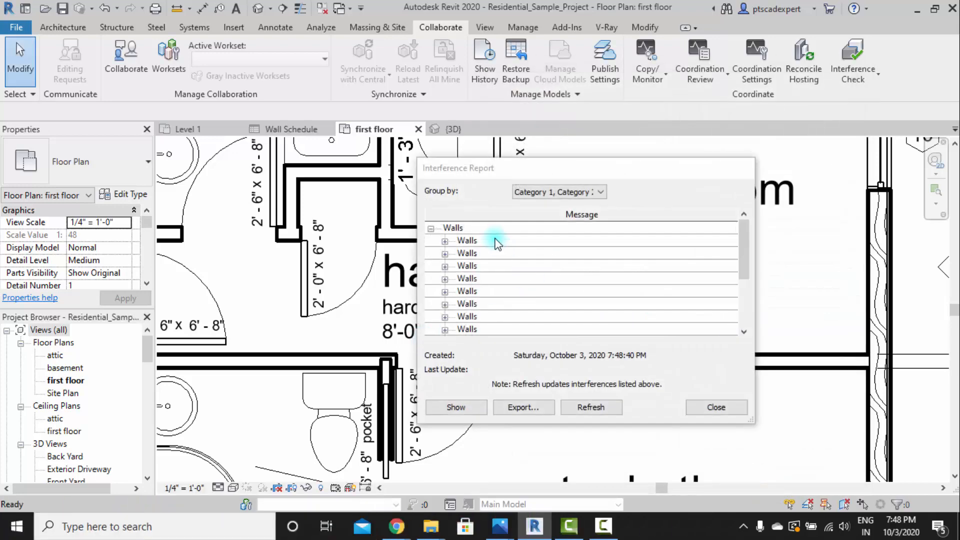
Step: Go through the reported wall interferences one by one and examine which walls each entry highlights in the first floor plan
{"action": "scroll", "coordinate": [345, 295], "scroll_direction": "down", "scroll_amount": 6}
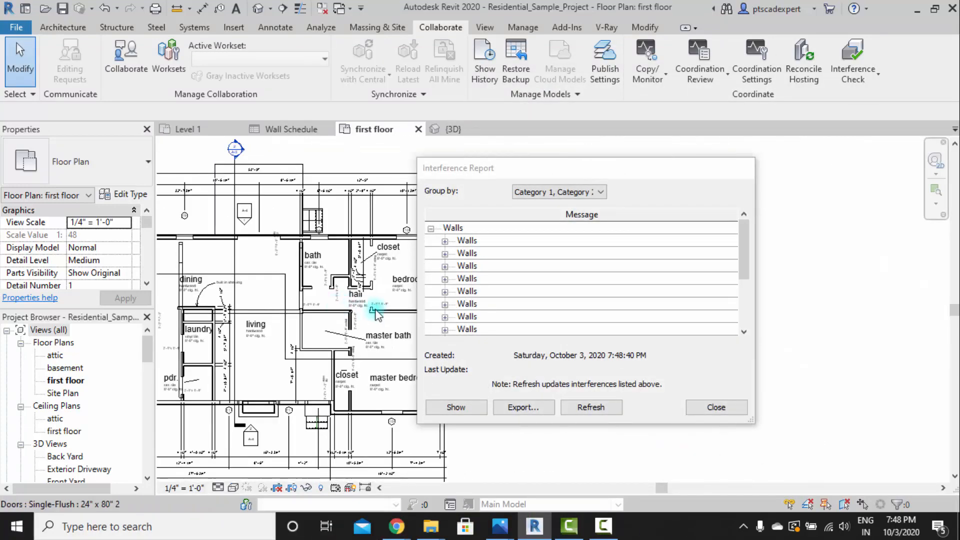
{"action": "scroll", "coordinate": [420, 335], "scroll_direction": "down", "scroll_amount": 2}
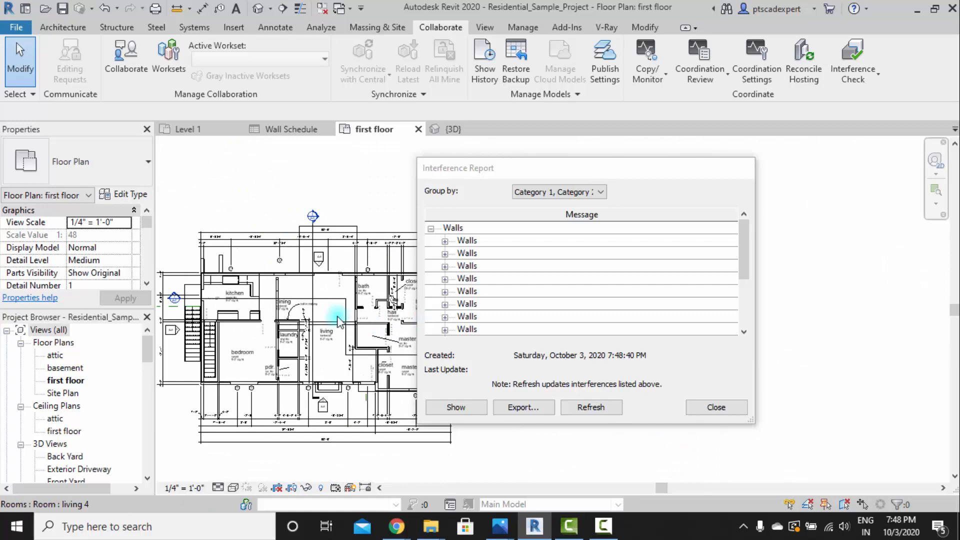
{"action": "left_click", "coordinate": [479, 241]}
{"action": "scroll", "coordinate": [284, 353], "scroll_direction": "up", "scroll_amount": 5}
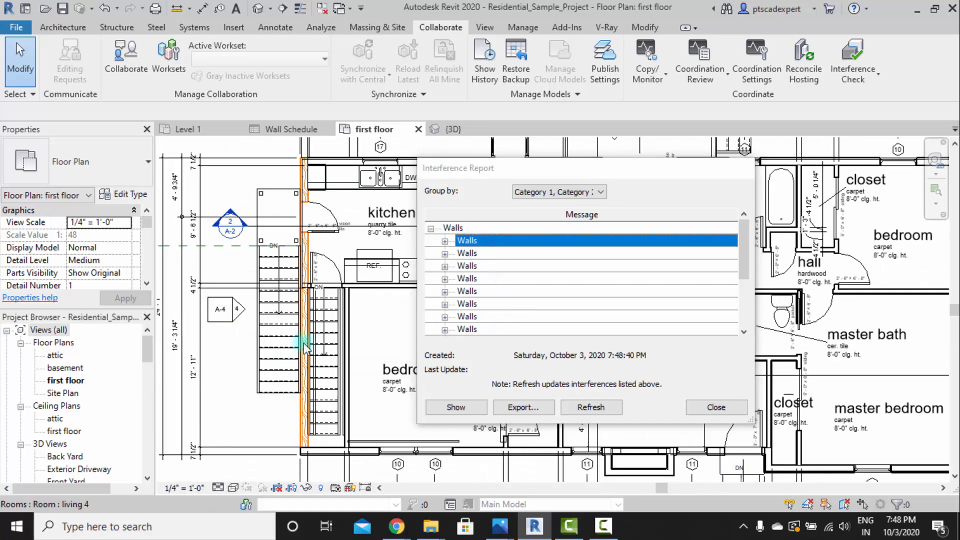
{"action": "scroll", "coordinate": [284, 352], "scroll_direction": "down", "scroll_amount": 1}
{"action": "left_click", "coordinate": [468, 253]}
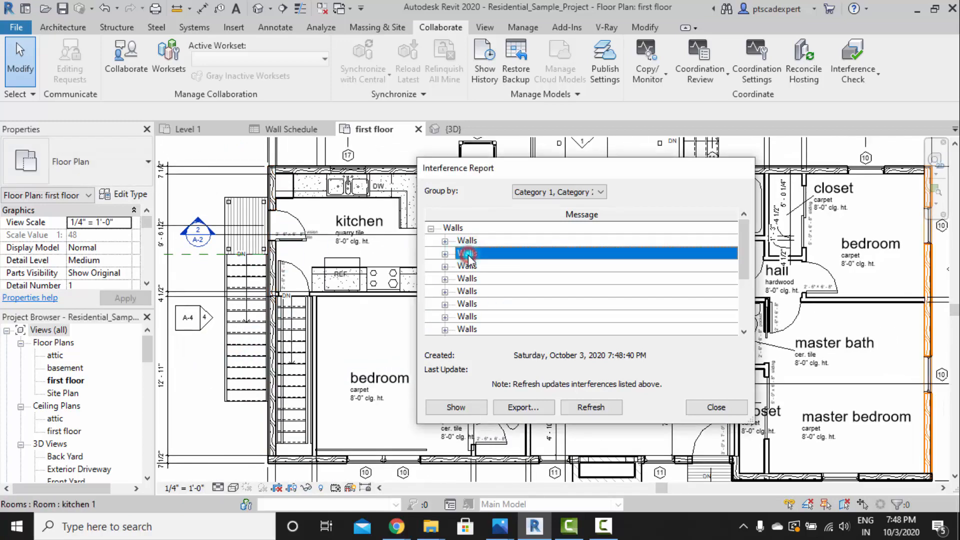
{"action": "left_click", "coordinate": [487, 266]}
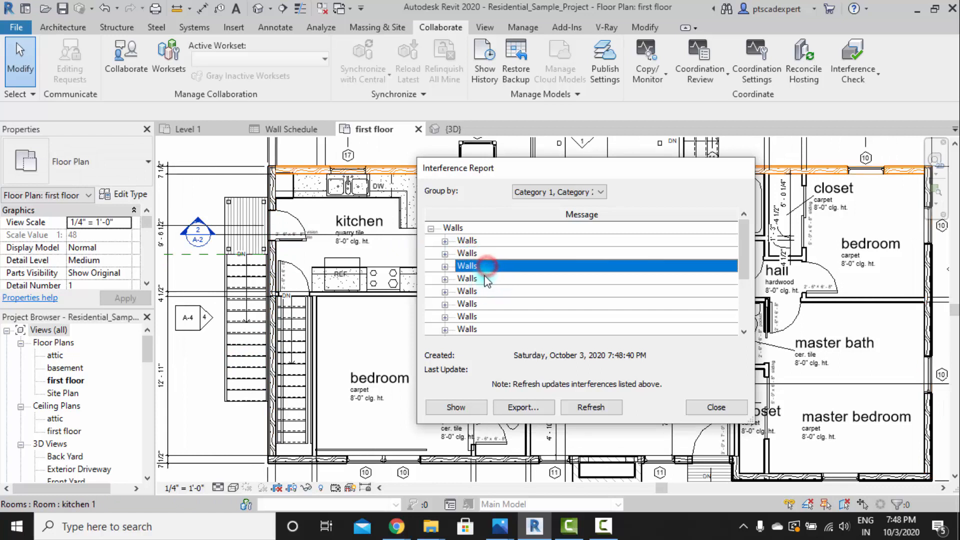
{"action": "left_click", "coordinate": [485, 278]}
{"action": "left_click", "coordinate": [485, 291]}
{"action": "left_click", "coordinate": [485, 303]}
{"action": "left_click", "coordinate": [487, 316]}
{"action": "left_click", "coordinate": [487, 329]}
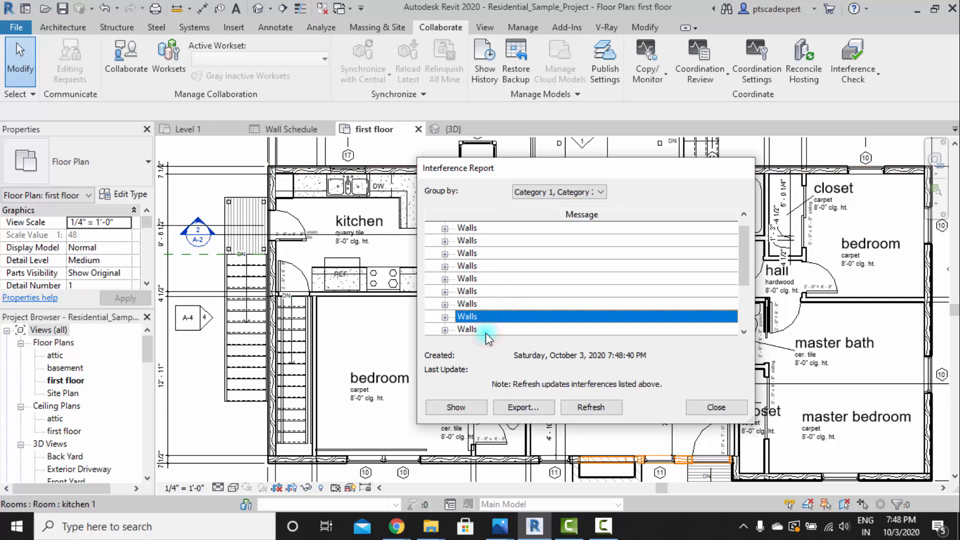
{"action": "scroll", "coordinate": [491, 303], "scroll_direction": "down", "scroll_amount": 1}
{"action": "left_click", "coordinate": [485, 291]}
{"action": "left_click", "coordinate": [485, 303]}
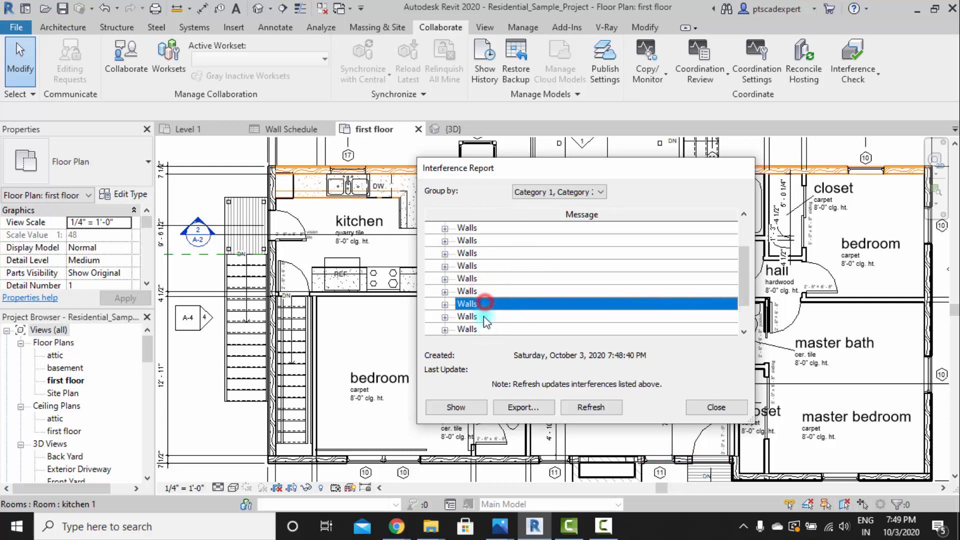
{"action": "left_click", "coordinate": [485, 317]}
{"action": "left_click", "coordinate": [484, 330]}
{"action": "scroll", "coordinate": [485, 321], "scroll_direction": "down", "scroll_amount": 1}
{"action": "scroll", "coordinate": [487, 326], "scroll_direction": "down", "scroll_amount": 1}
{"action": "left_click", "coordinate": [485, 305]}
{"action": "left_click", "coordinate": [486, 317]}
{"action": "left_click", "coordinate": [483, 329]}
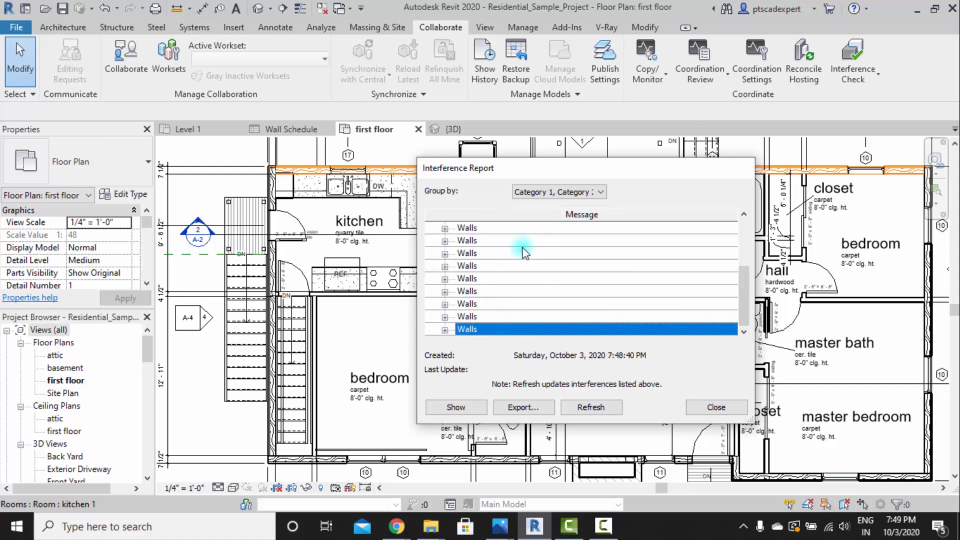
Step: Export the wall interference report to the Desktop as the HTML file "Residential_Sample_Project clash report" and show the desktop
{"action": "left_click", "coordinate": [533, 411]}
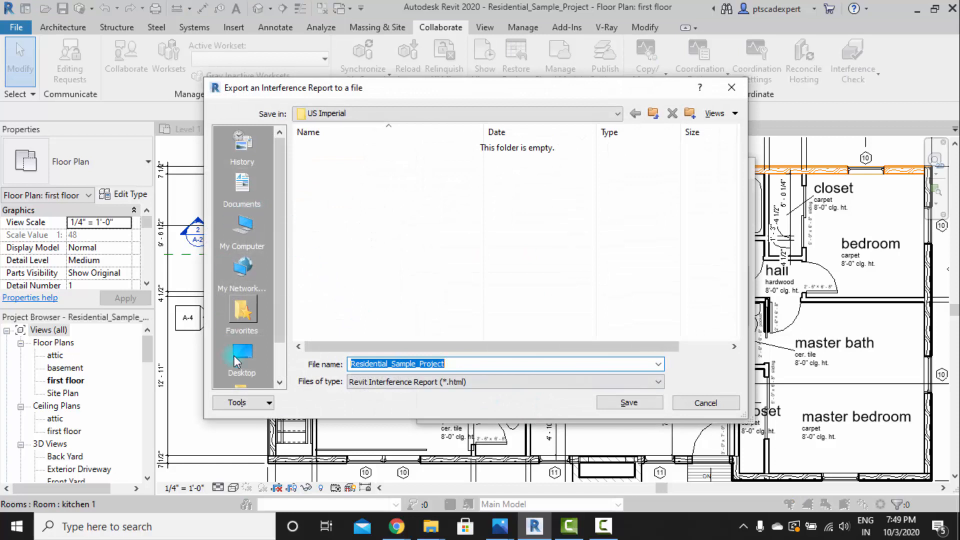
{"action": "left_click", "coordinate": [249, 353]}
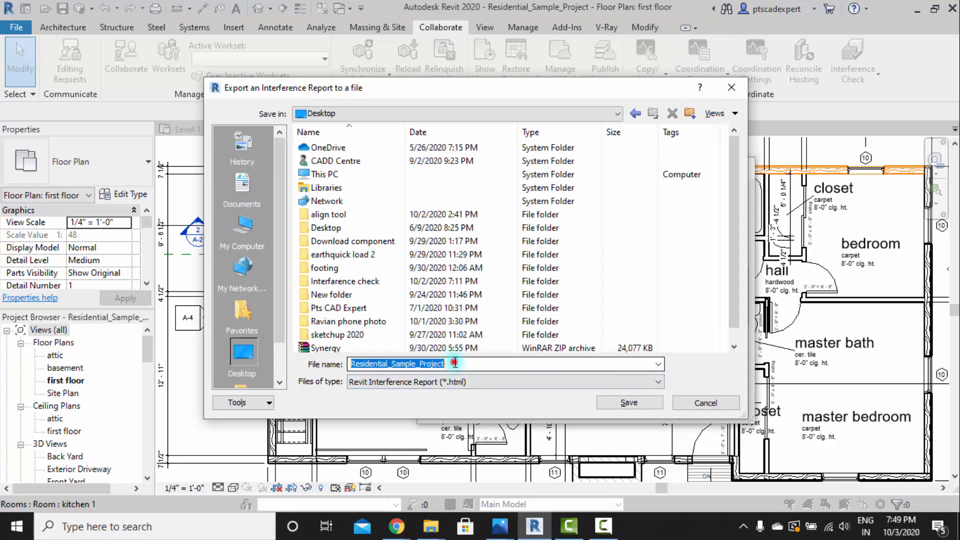
{"action": "left_click", "coordinate": [514, 361]}
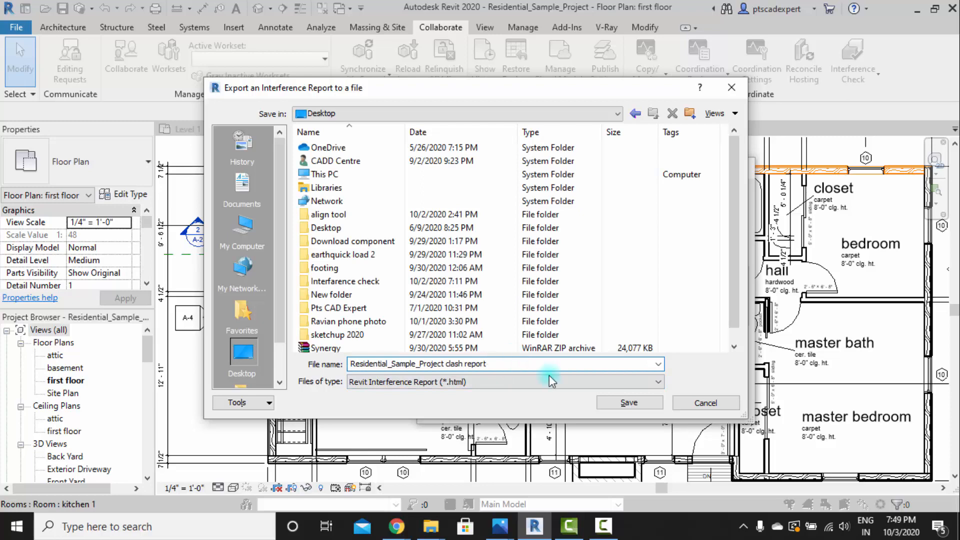
{"action": "left_click", "coordinate": [629, 403]}
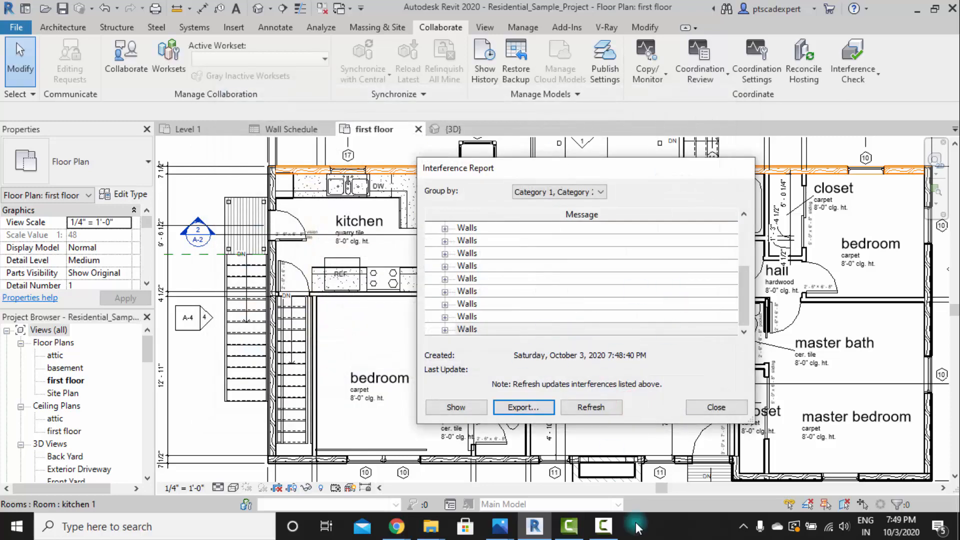
{"action": "right_click", "coordinate": [661, 526]}
{"action": "left_click", "coordinate": [715, 429]}
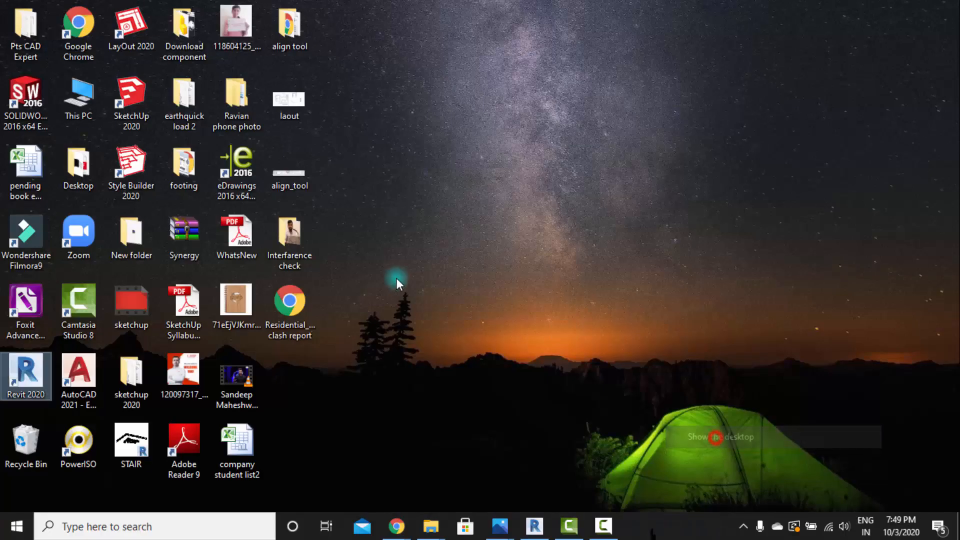
Step: Open the exported clash report from the desktop and copy the exterior wall's element id 146475 from the first row
{"action": "double_click", "coordinate": [289, 307]}
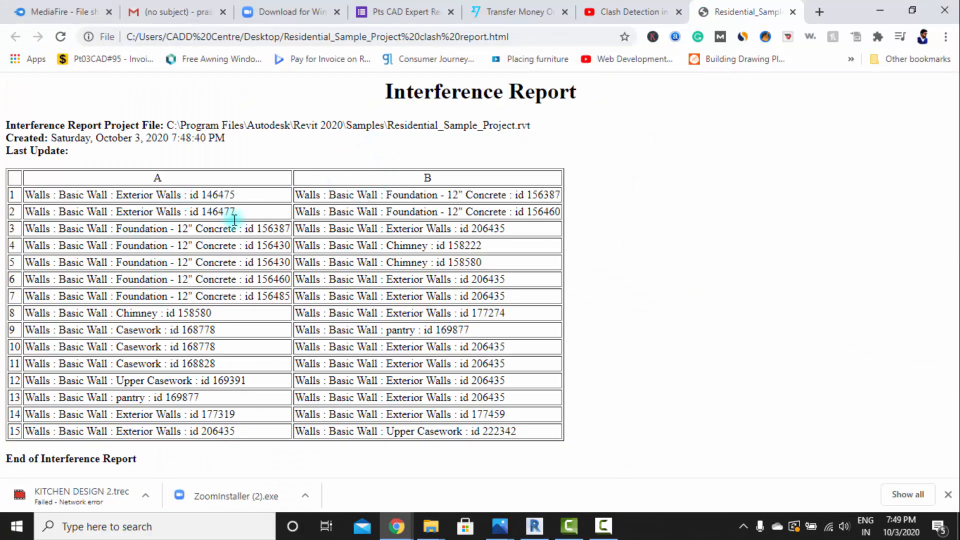
{"action": "double_click", "coordinate": [231, 195]}
{"action": "left_click_drag", "start_coordinate": [560, 194], "coordinate": [532, 195]}
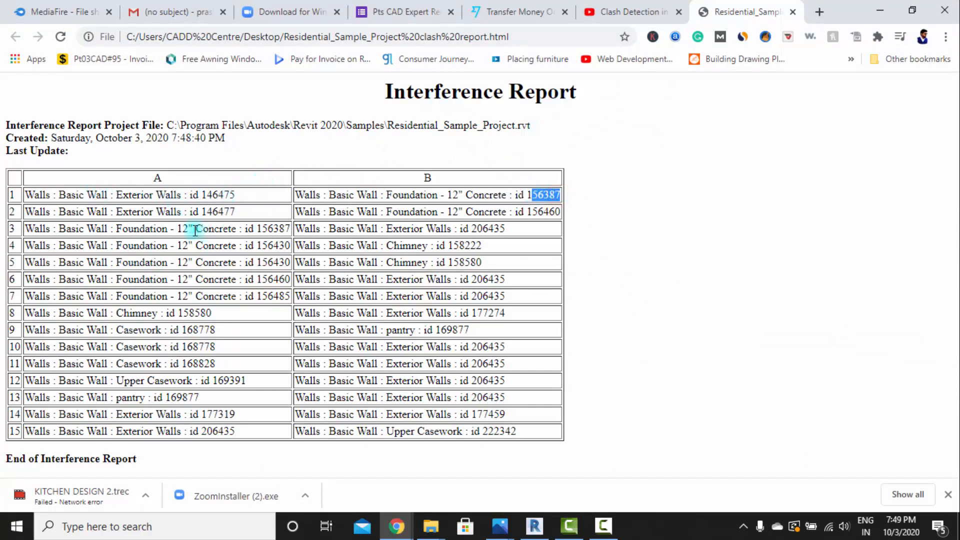
{"action": "left_click_drag", "start_coordinate": [249, 196], "coordinate": [203, 195]}
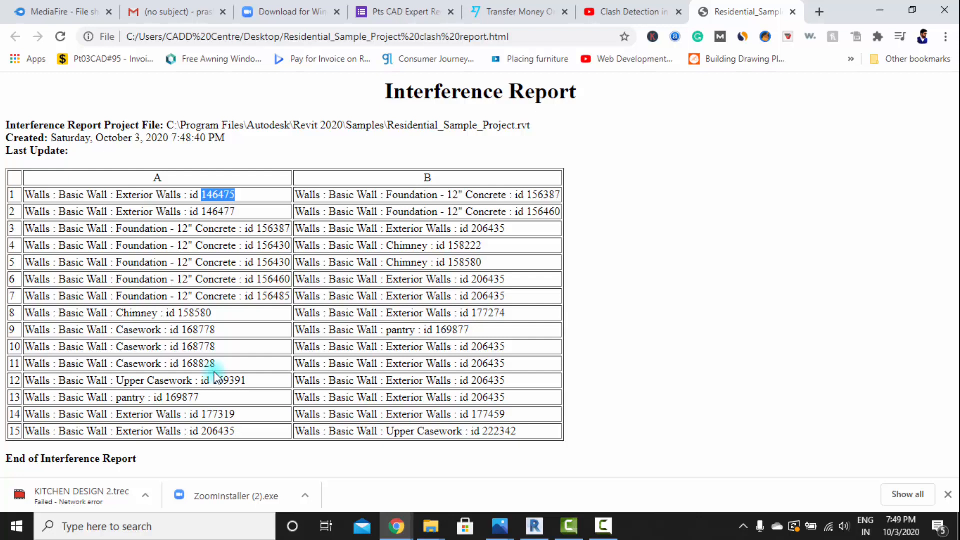
{"action": "right_click", "coordinate": [217, 192]}
{"action": "left_click", "coordinate": [248, 200]}
Step: Switch back to Revit and close the interference report
{"action": "left_click", "coordinate": [534, 526]}
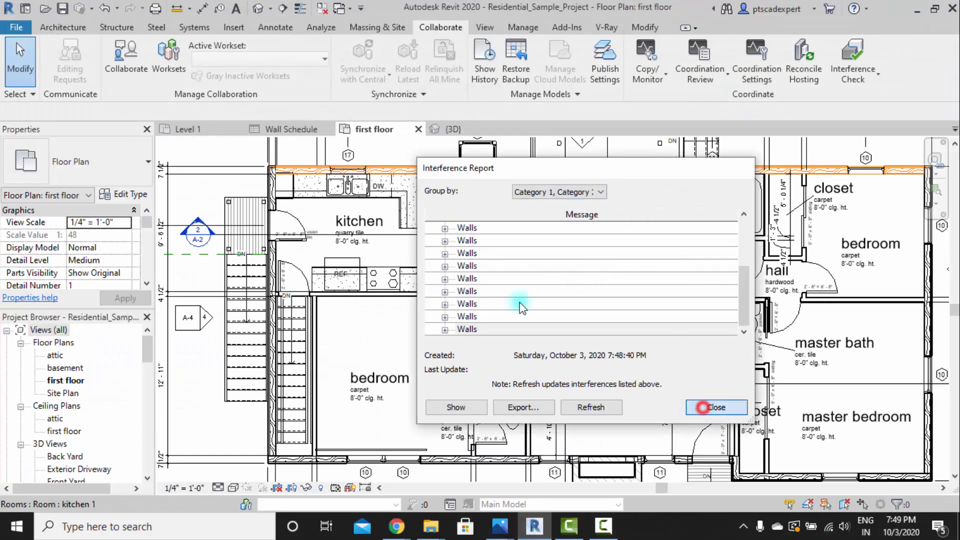
{"action": "left_click", "coordinate": [716, 407]}
{"action": "middle_click_drag", "start_coordinate": [560, 190], "coordinate": [556, 212]}
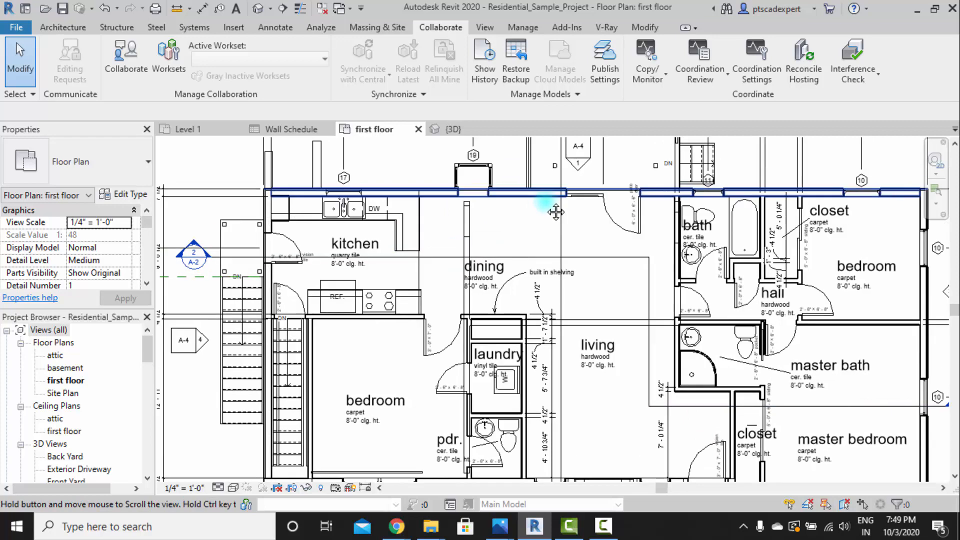
Step: Find the clashing exterior wall in the first floor plan with Select by ID, using id 146475, and clear the selection after viewing it
{"action": "left_click", "coordinate": [484, 28]}
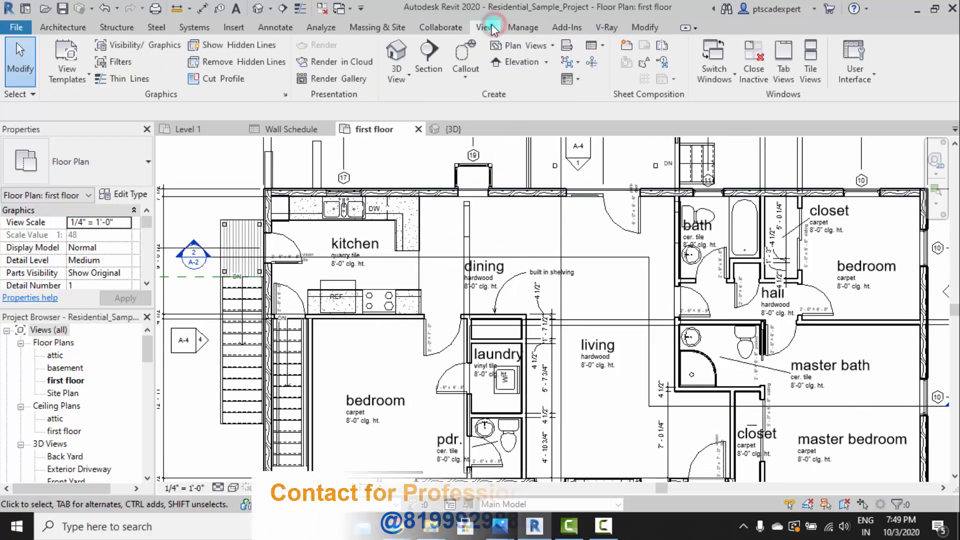
{"action": "left_click", "coordinate": [537, 30]}
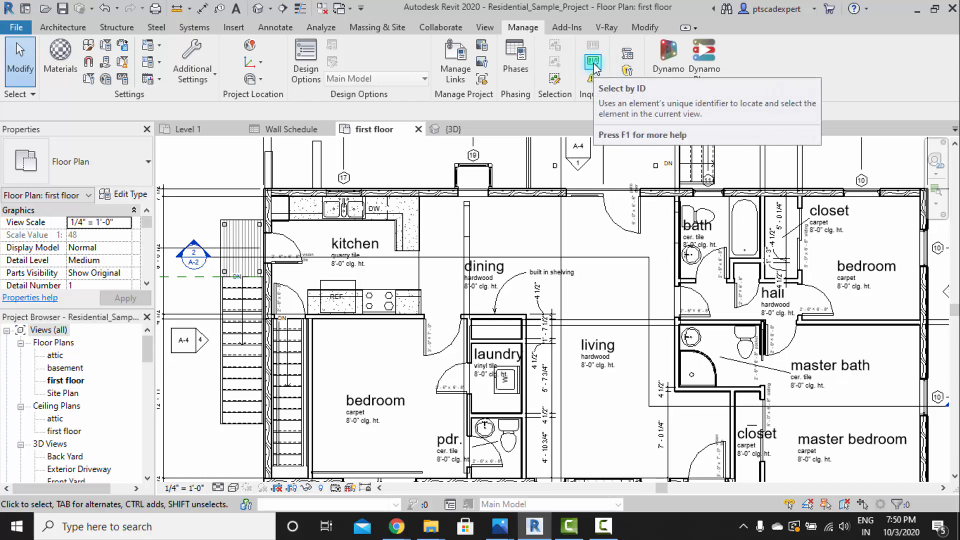
{"action": "left_click", "coordinate": [594, 65]}
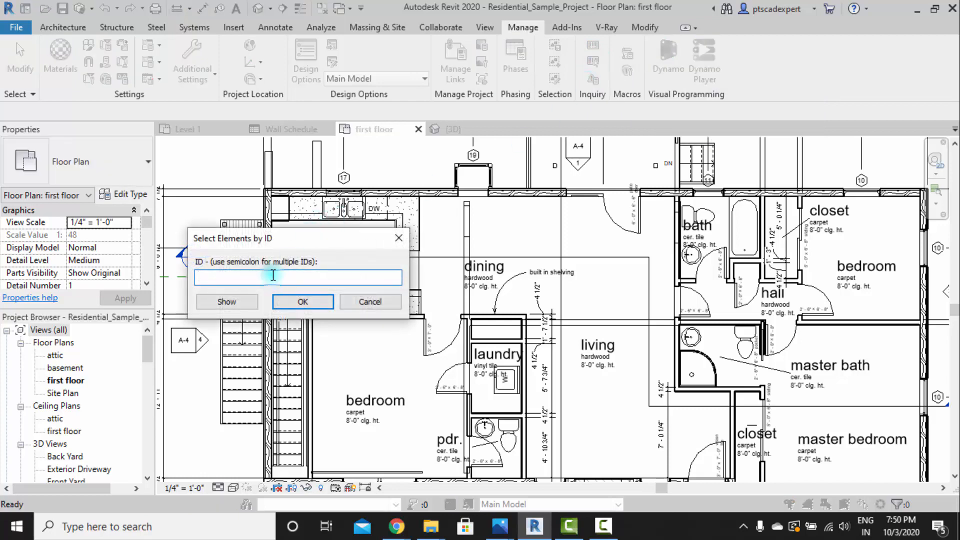
{"action": "right_click", "coordinate": [273, 275]}
{"action": "left_click", "coordinate": [302, 335]}
{"action": "left_click", "coordinate": [305, 301]}
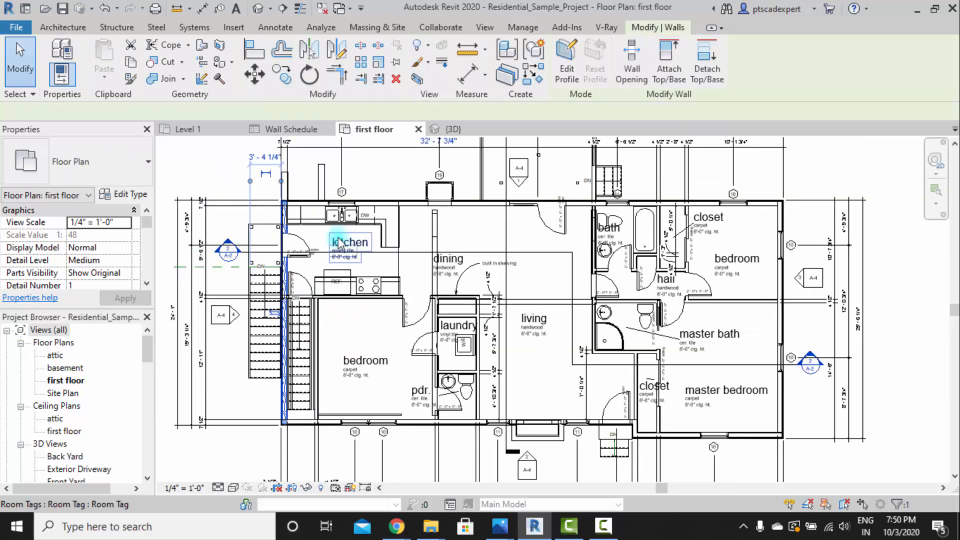
{"action": "middle_click_drag", "start_coordinate": [336, 242], "coordinate": [402, 281]}
{"action": "left_click", "coordinate": [354, 260]}
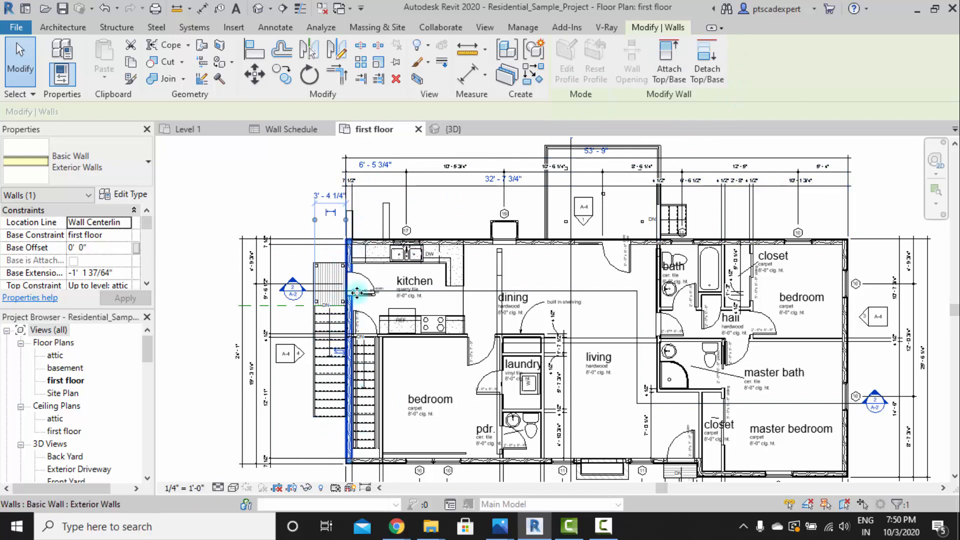
{"action": "left_click", "coordinate": [219, 213]}
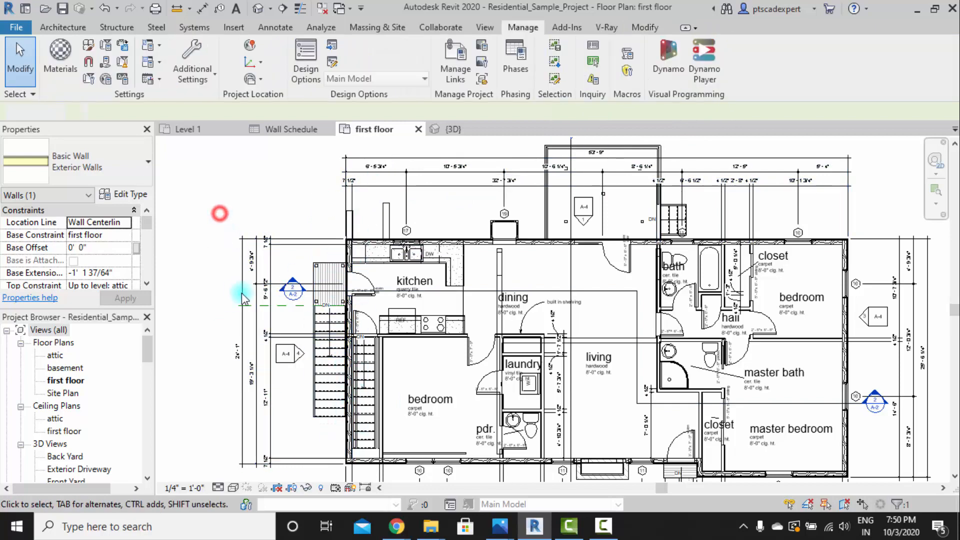
{"action": "middle_click_drag", "start_coordinate": [428, 272], "coordinate": [415, 226]}
{"action": "scroll", "coordinate": [573, 315], "scroll_direction": "up", "scroll_amount": 1}
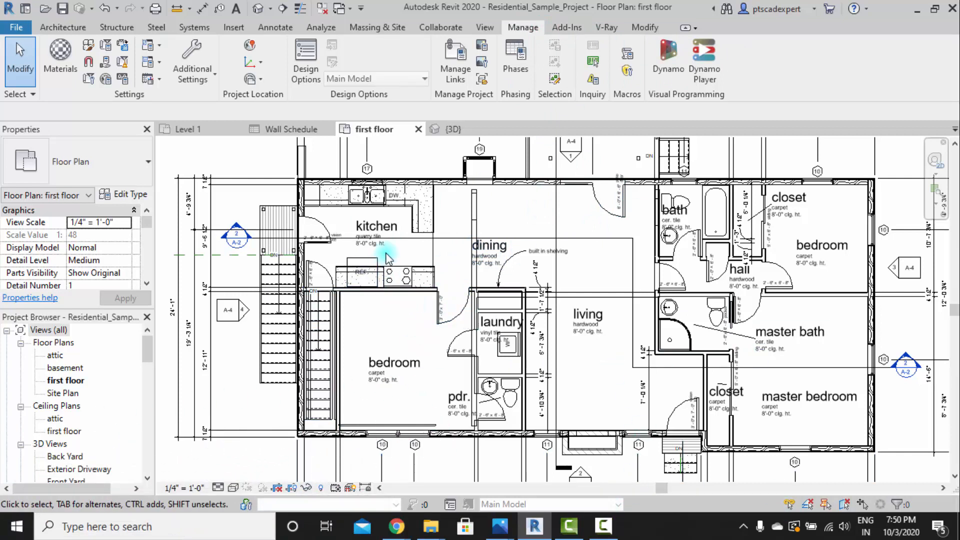
Step: In Project1's Level 1 plan, select all the outer walls and set their top constraint to Up to level: Level 2
{"action": "left_click", "coordinate": [209, 128]}
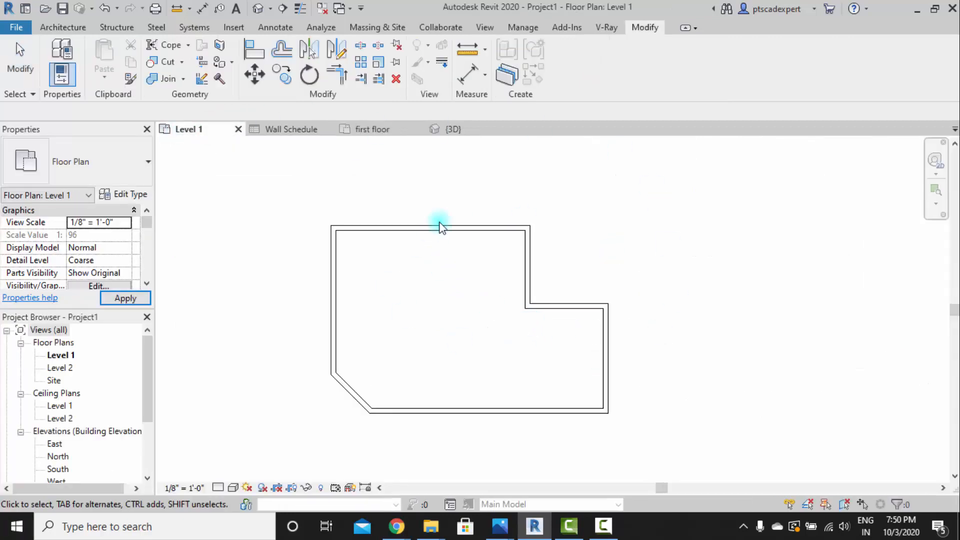
{"action": "scroll", "coordinate": [521, 300], "scroll_direction": "up", "scroll_amount": 3}
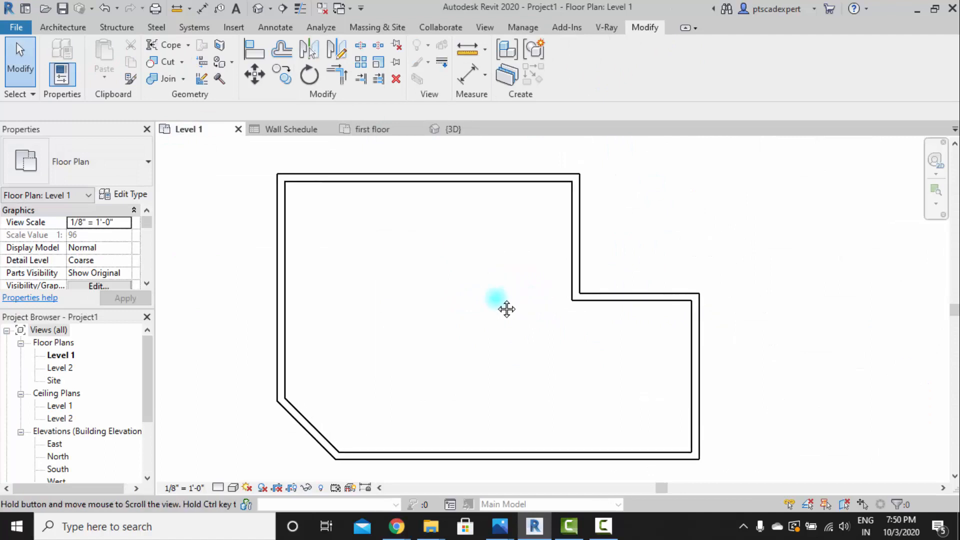
{"action": "left_click", "coordinate": [565, 236]}
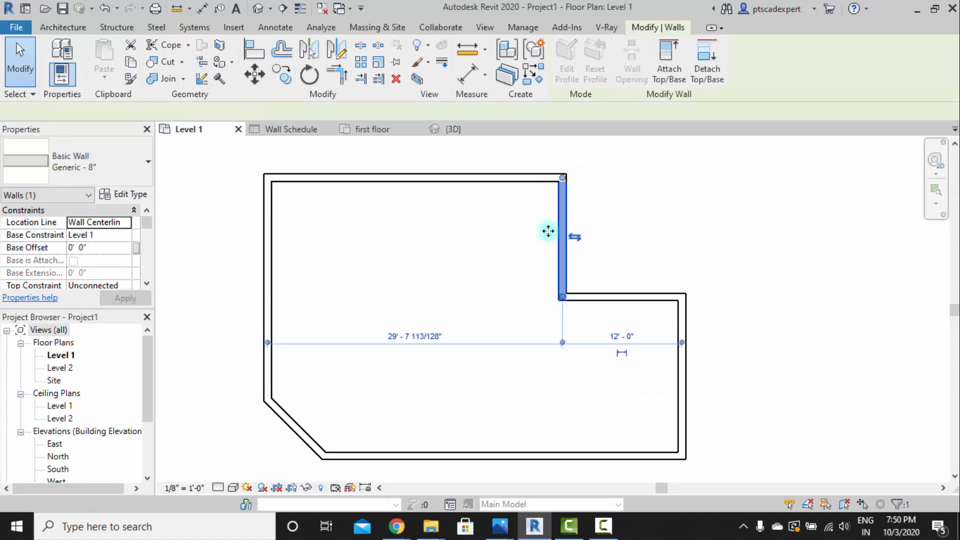
{"action": "key", "text": "s"}
{"action": "key", "text": "a"}
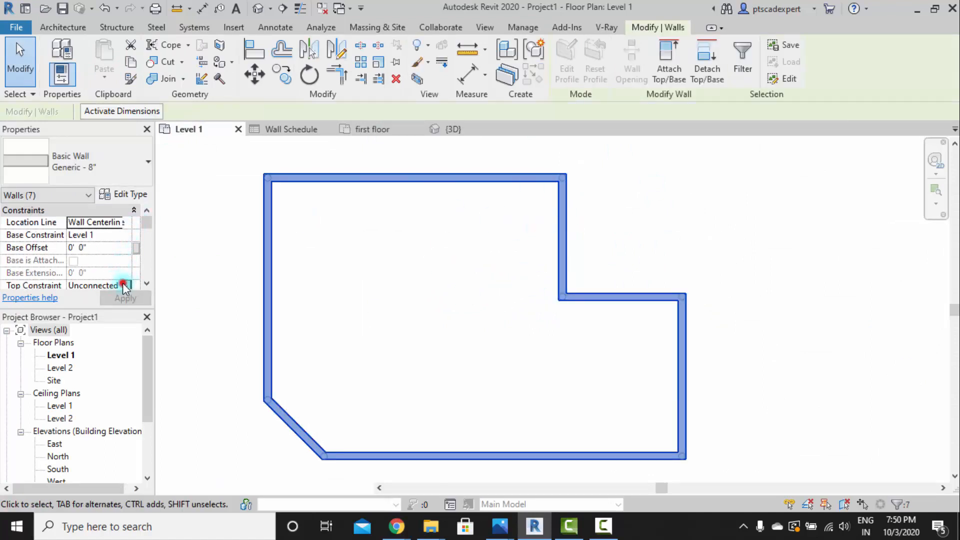
{"action": "left_click", "coordinate": [122, 284]}
{"action": "left_click", "coordinate": [125, 260]}
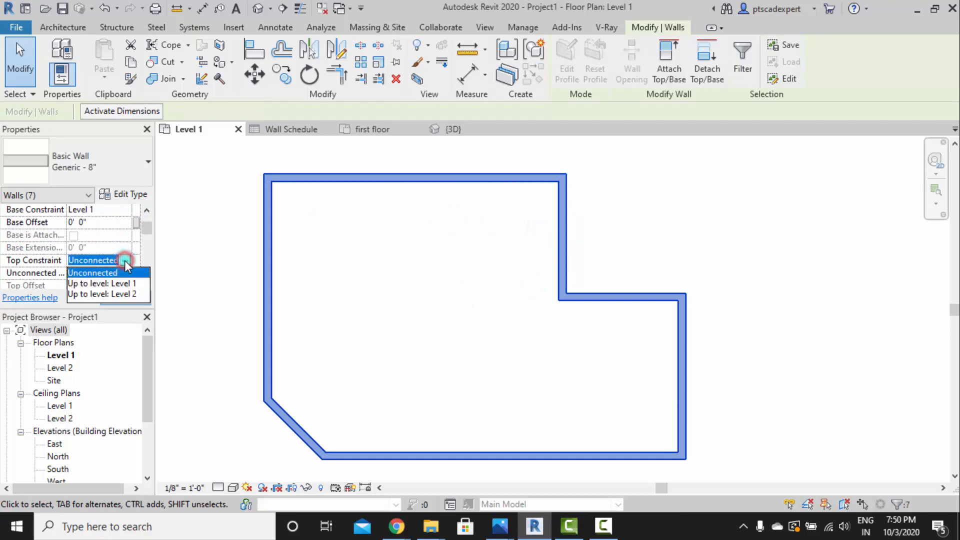
{"action": "left_click", "coordinate": [125, 294]}
{"action": "left_click", "coordinate": [128, 298]}
{"action": "left_click", "coordinate": [386, 281]}
Step: Review the brick quantities and costs in the Wall Schedule against the Level 1 walls and return to the plan
{"action": "left_click", "coordinate": [286, 129]}
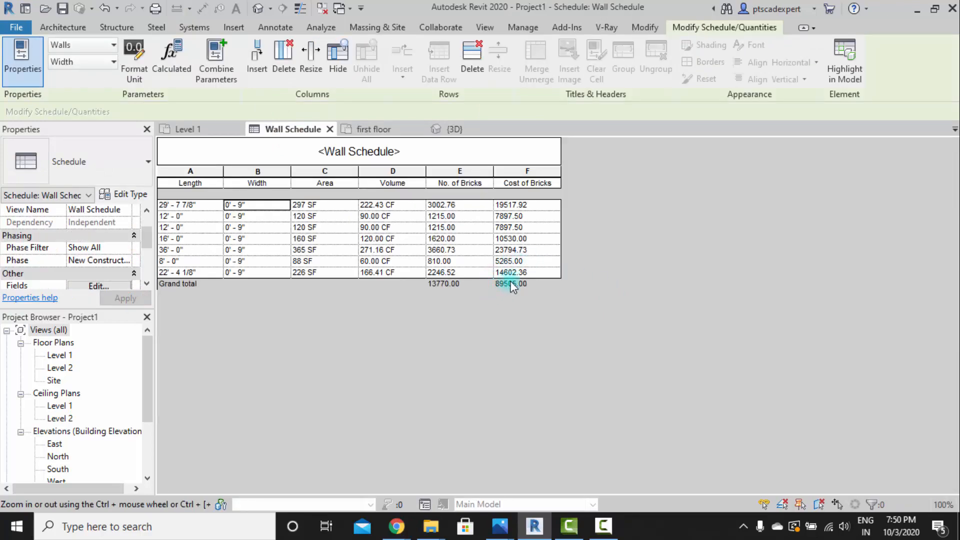
{"action": "left_click", "coordinate": [195, 129]}
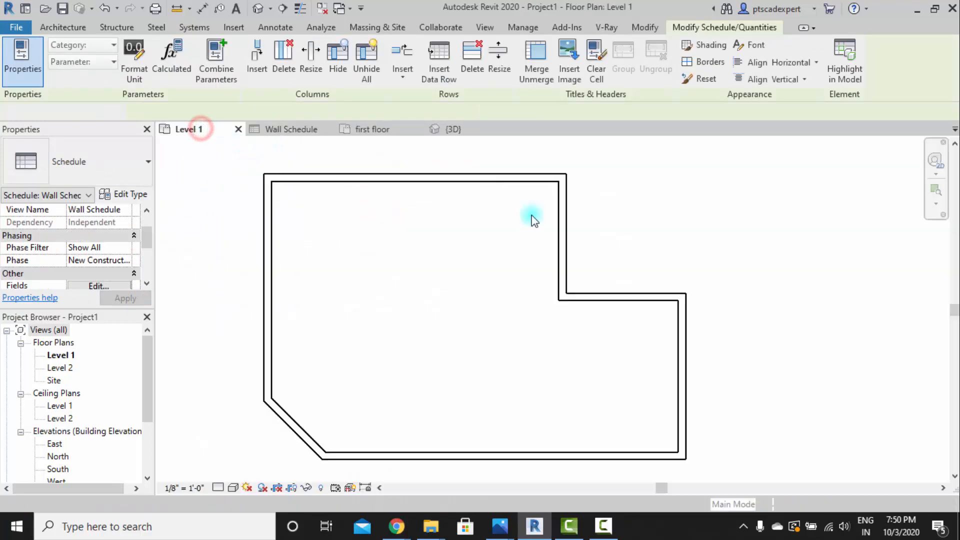
{"action": "left_click", "coordinate": [280, 131]}
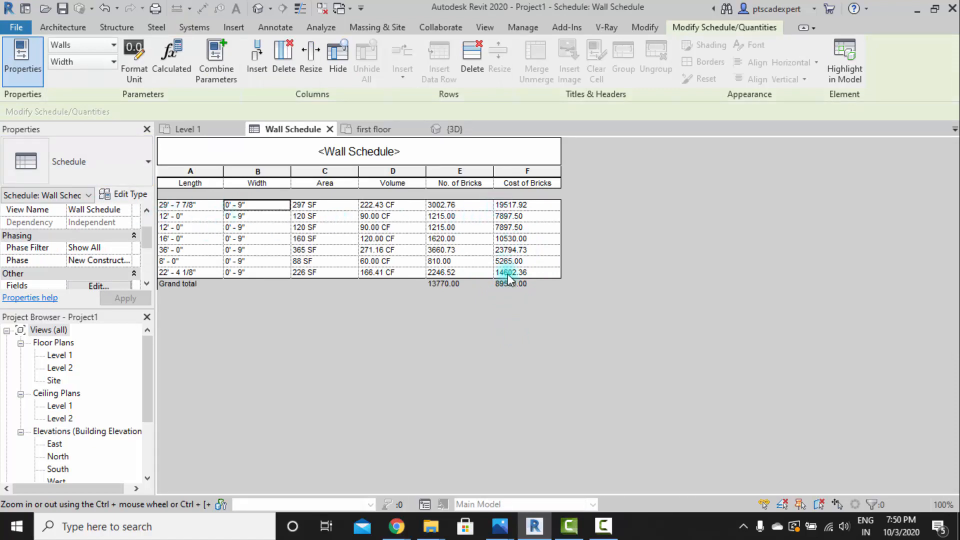
{"action": "left_click", "coordinate": [188, 130]}
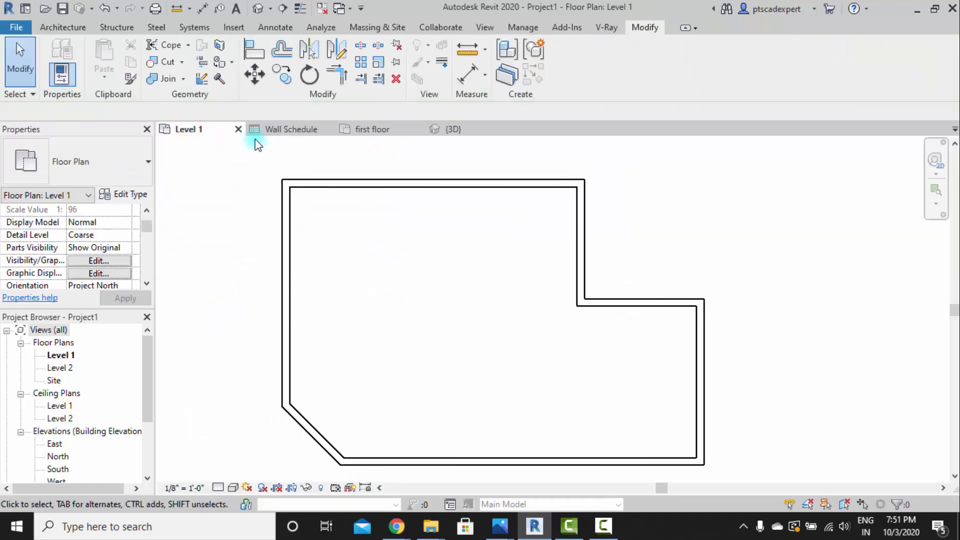
Step: Start a new wall with its height set to Level 2 and its location line set to Finish Face: Exterior
{"action": "left_click", "coordinate": [63, 27]}
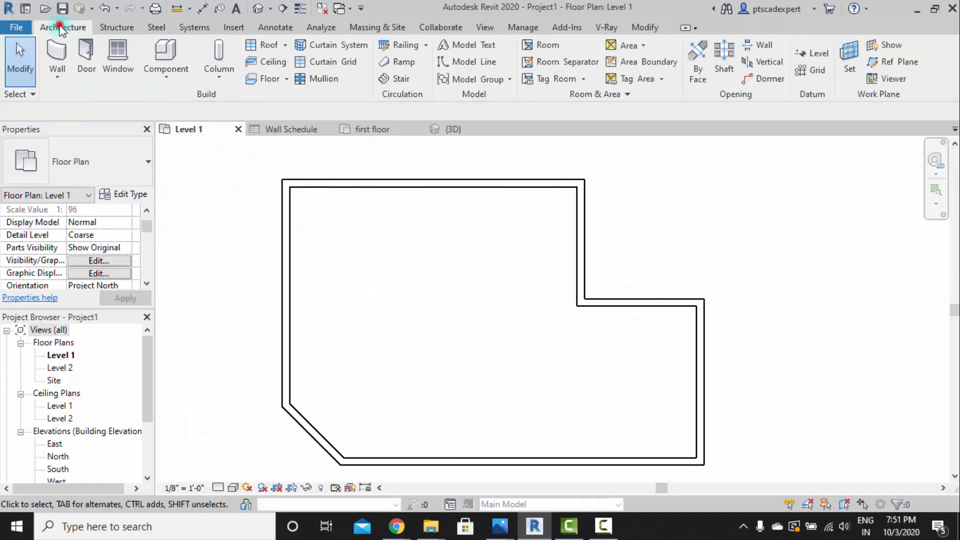
{"action": "left_click", "coordinate": [56, 54]}
{"action": "middle_click_drag", "start_coordinate": [377, 218], "coordinate": [357, 207]}
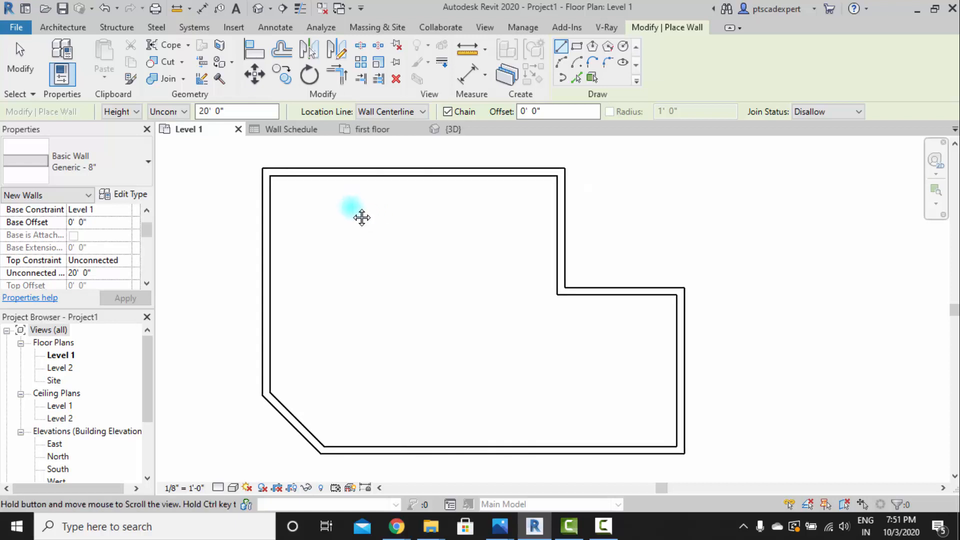
{"action": "left_click", "coordinate": [174, 114]}
{"action": "left_click", "coordinate": [165, 135]}
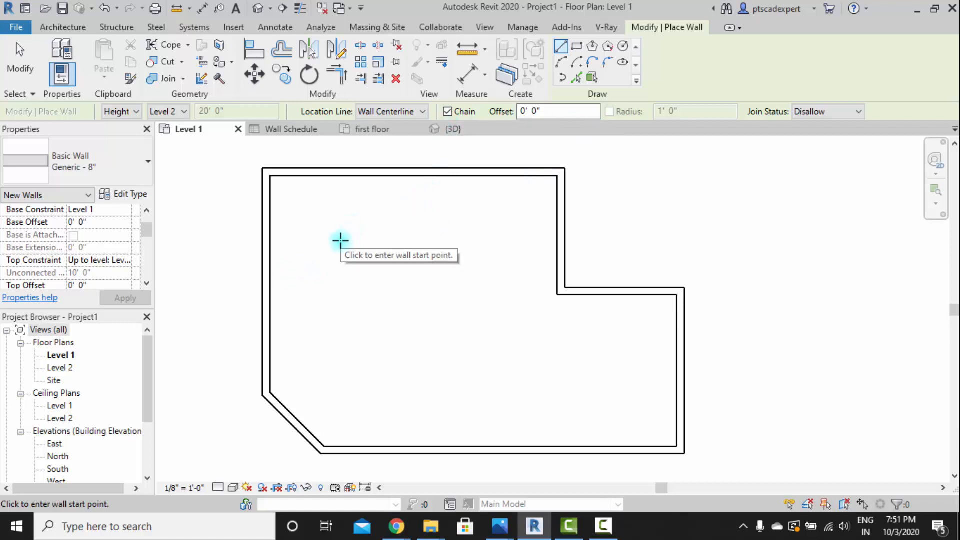
{"action": "middle_click_drag", "start_coordinate": [398, 240], "coordinate": [390, 231]}
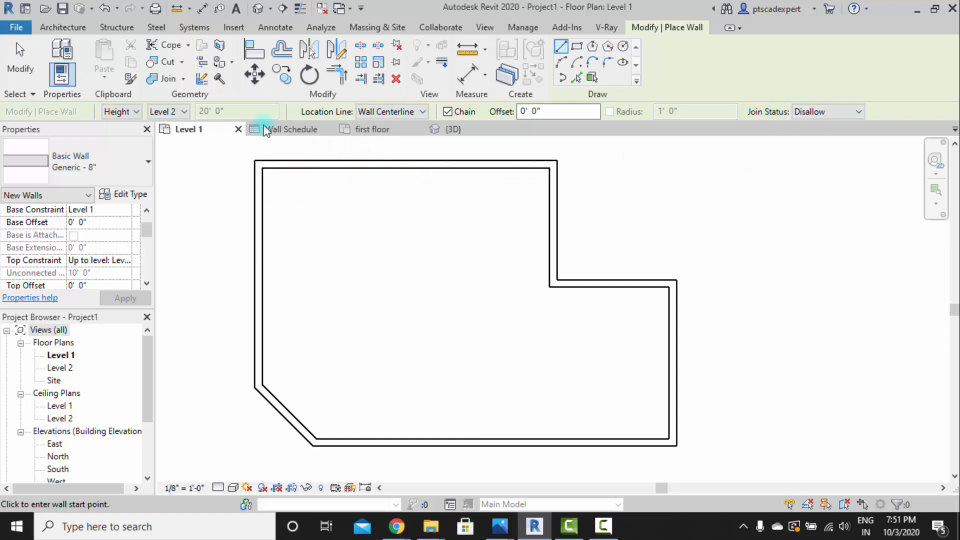
{"action": "scroll", "coordinate": [320, 171], "scroll_direction": "up", "scroll_amount": 2}
{"action": "middle_click_drag", "start_coordinate": [384, 167], "coordinate": [397, 243]}
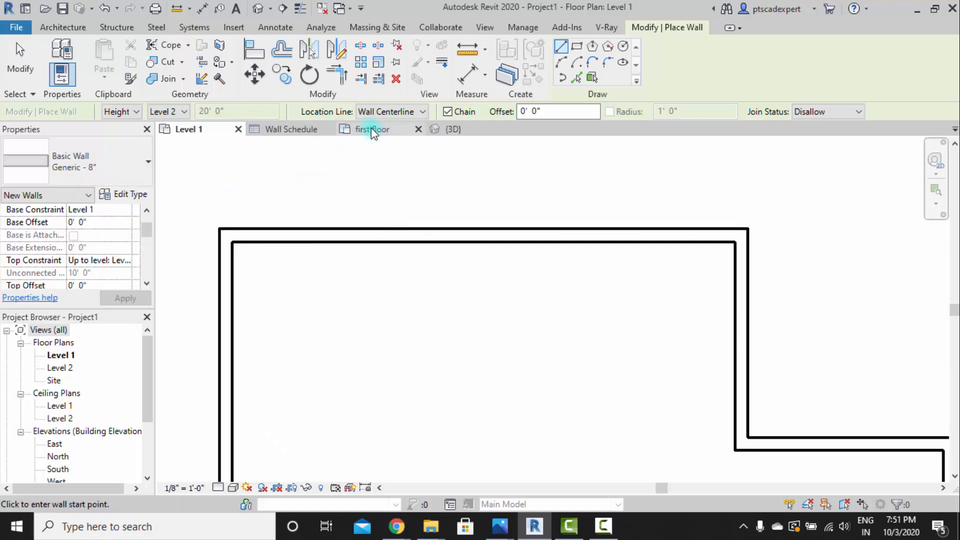
{"action": "left_click", "coordinate": [405, 113]}
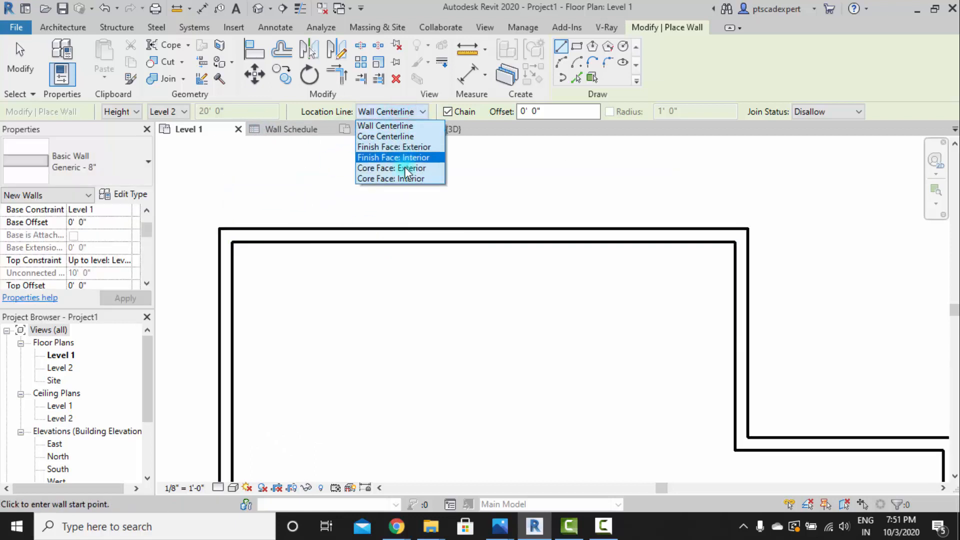
{"action": "left_click", "coordinate": [408, 148]}
Step: Draw a wall 9'-0" down from the upper outer wall and across to the left outer wall, enclosing the upper-left corner room
{"action": "left_click", "coordinate": [431, 228]}
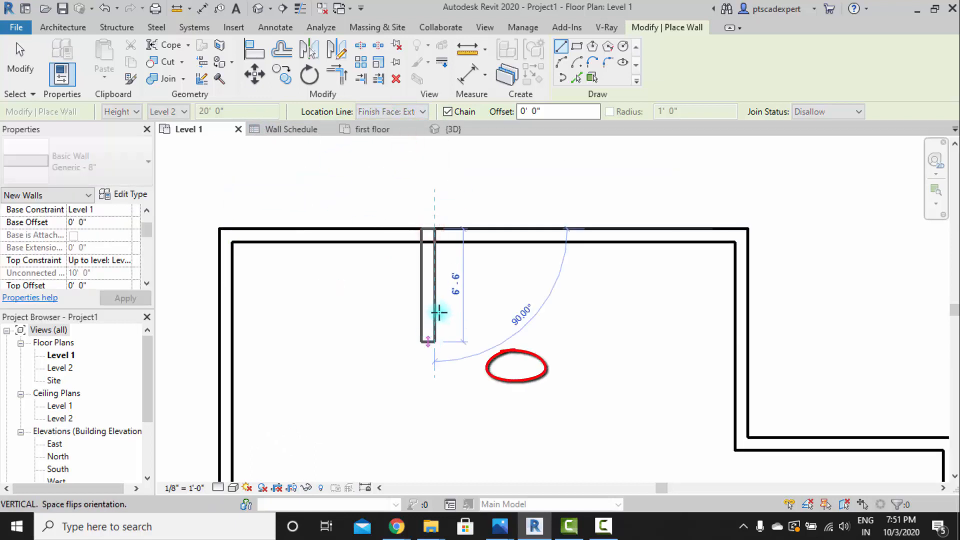
{"action": "scroll", "coordinate": [438, 318], "scroll_direction": "down", "scroll_amount": 2}
{"action": "left_click", "coordinate": [435, 353]}
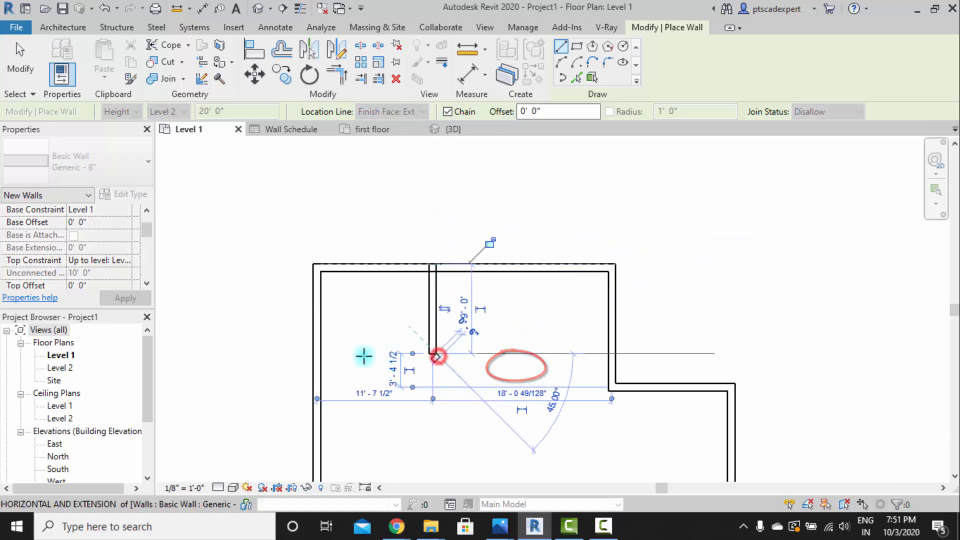
{"action": "left_click", "coordinate": [313, 359]}
{"action": "scroll", "coordinate": [482, 386], "scroll_direction": "down", "scroll_amount": 1}
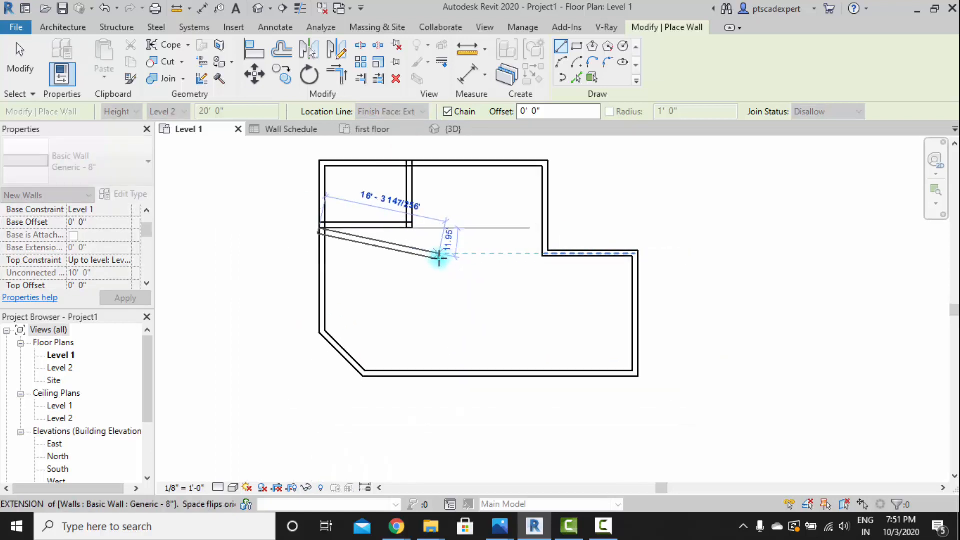
{"action": "key", "text": "Escape"}
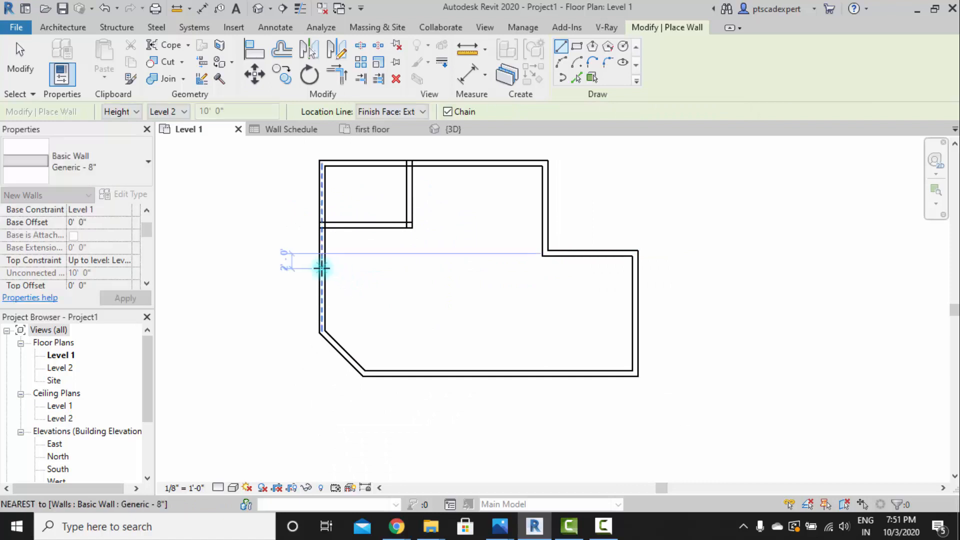
Step: Draw a 12'-4 1/2" horizontal wall from the left outer wall and a vertical wall down to the bottom outer wall, enclosing the lower-left room
{"action": "left_click", "coordinate": [318, 267]}
{"action": "left_click", "coordinate": [409, 270]}
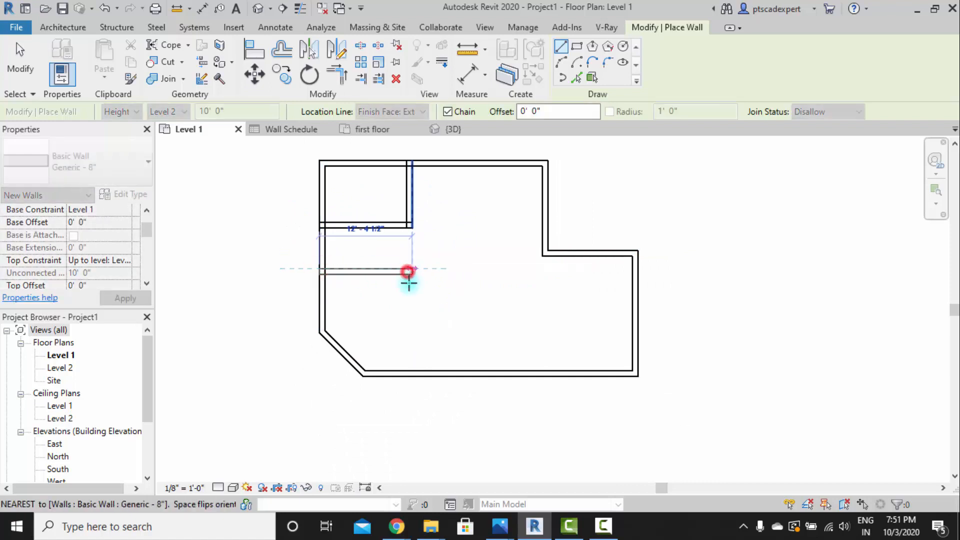
{"action": "left_click", "coordinate": [412, 376]}
{"action": "key", "text": "Escape"}
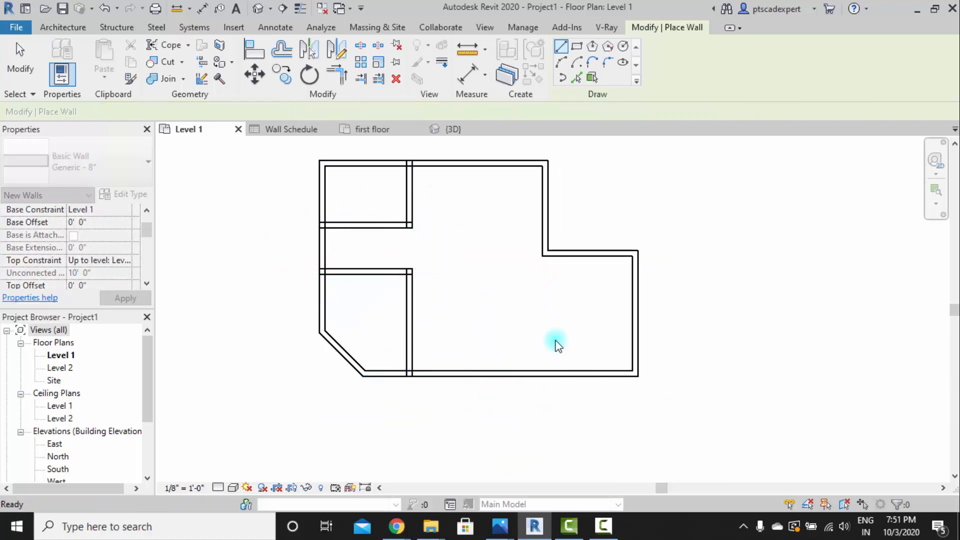
Step: Draw an 11'-0" wall extending the lower-left room's upper wall, and a 14'-4 1/2" wall down to the bottom outer wall, enclosing a second lower room
{"action": "left_click", "coordinate": [413, 269]}
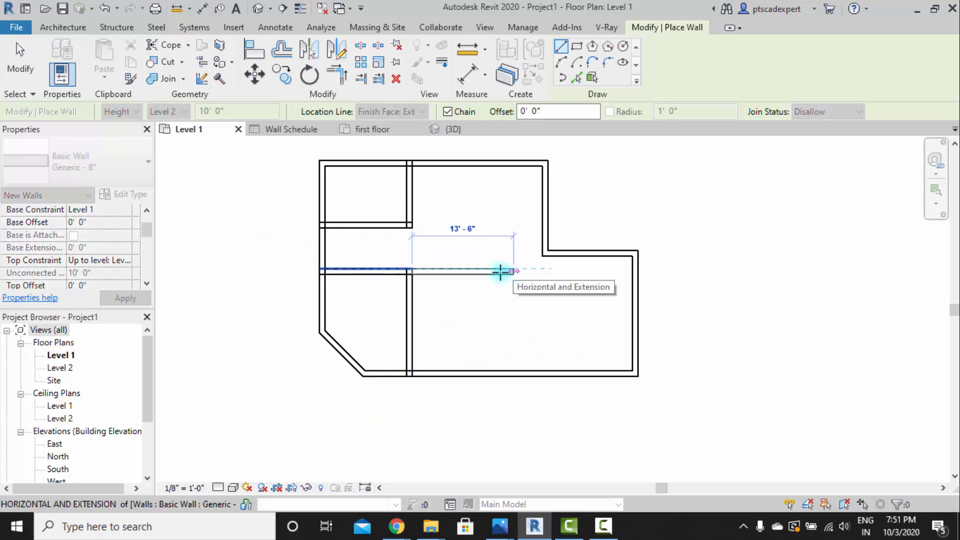
{"action": "left_click", "coordinate": [495, 272]}
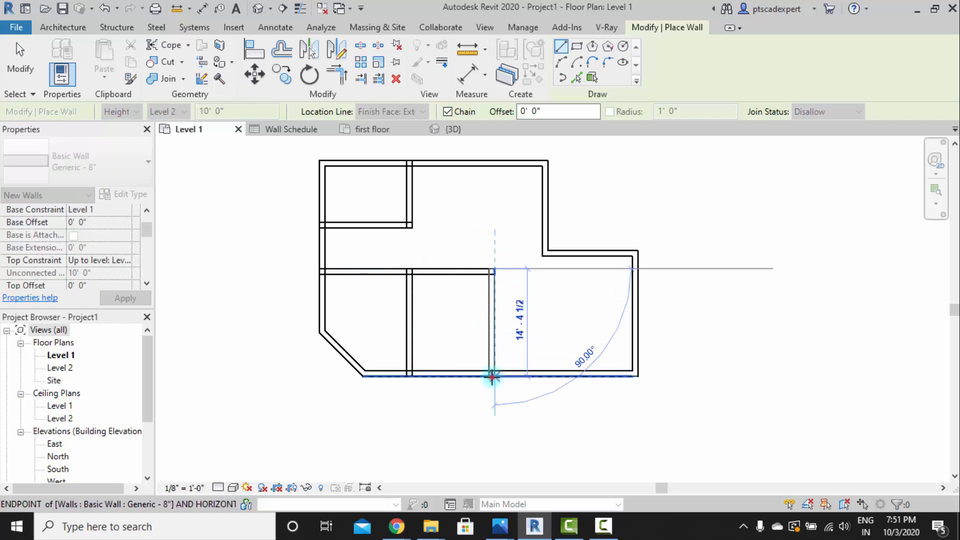
{"action": "left_click", "coordinate": [493, 374]}
Step: Draw a 17'-3 3/8" horizontal wall from the upper-left room's lower corner to the outer wall opposite, enclosing a second upper room
{"action": "scroll", "coordinate": [495, 300], "scroll_direction": "up", "scroll_amount": 2}
{"action": "scroll", "coordinate": [492, 319], "scroll_direction": "up", "scroll_amount": 1}
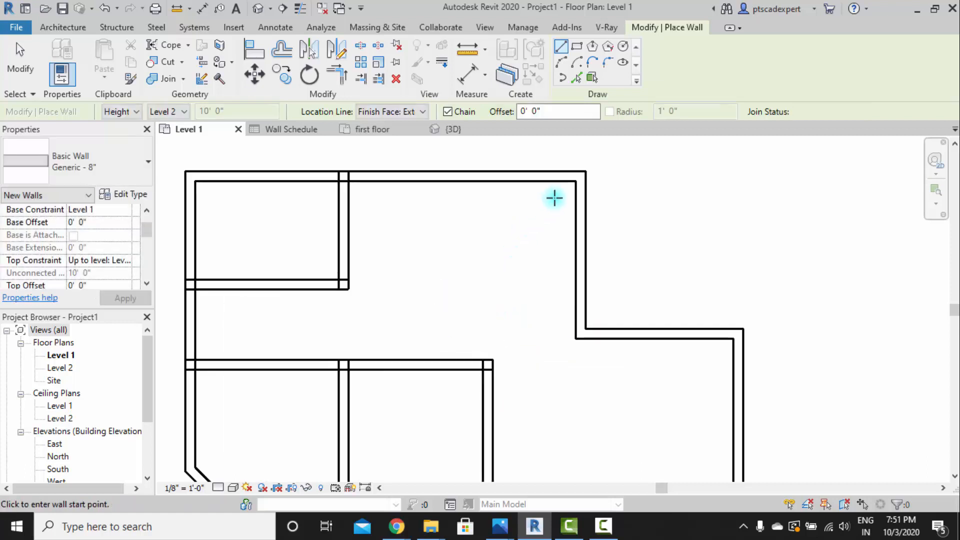
{"action": "left_click", "coordinate": [348, 289]}
{"action": "key", "text": "Escape"}
{"action": "left_click", "coordinate": [348, 281]}
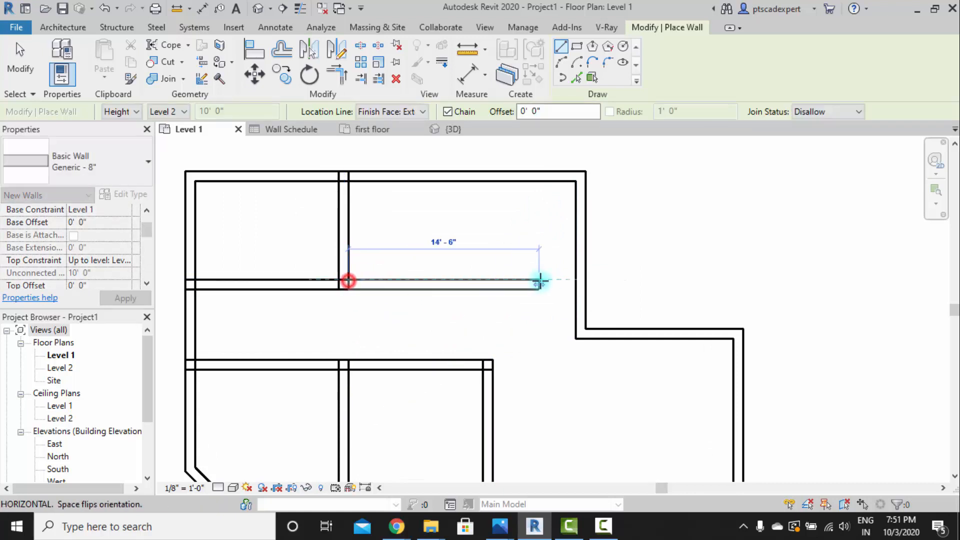
{"action": "left_click", "coordinate": [575, 278]}
{"action": "key", "text": "Escape"}
{"action": "key", "text": "Escape"}
Step: Review the brick quantities and costs in the Wall Schedule, and examine the wall overlaps at the partition junctions on the Level 1 plan
{"action": "scroll", "coordinate": [570, 279], "scroll_direction": "down", "scroll_amount": 3}
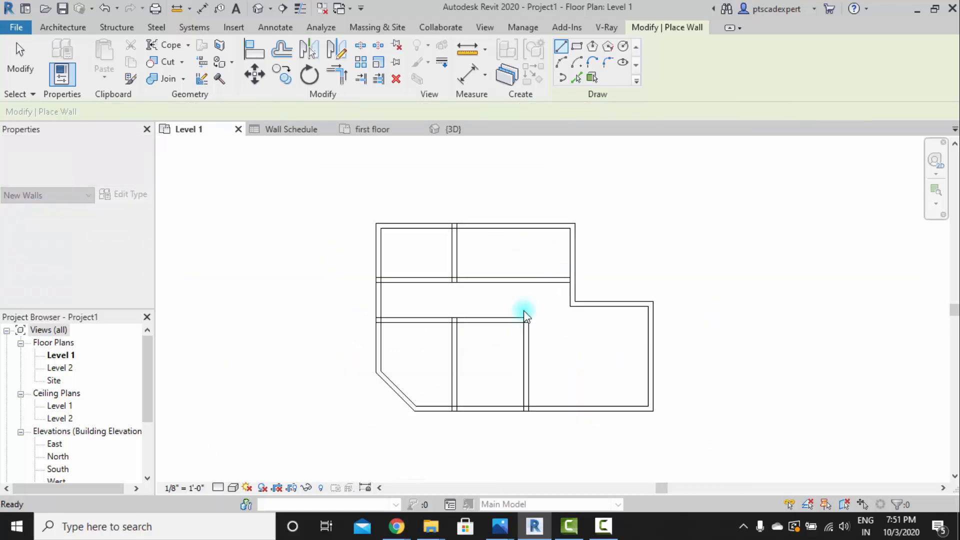
{"action": "middle_click_drag", "start_coordinate": [524, 310], "coordinate": [544, 293]}
{"action": "middle_click_drag", "start_coordinate": [477, 301], "coordinate": [380, 301]}
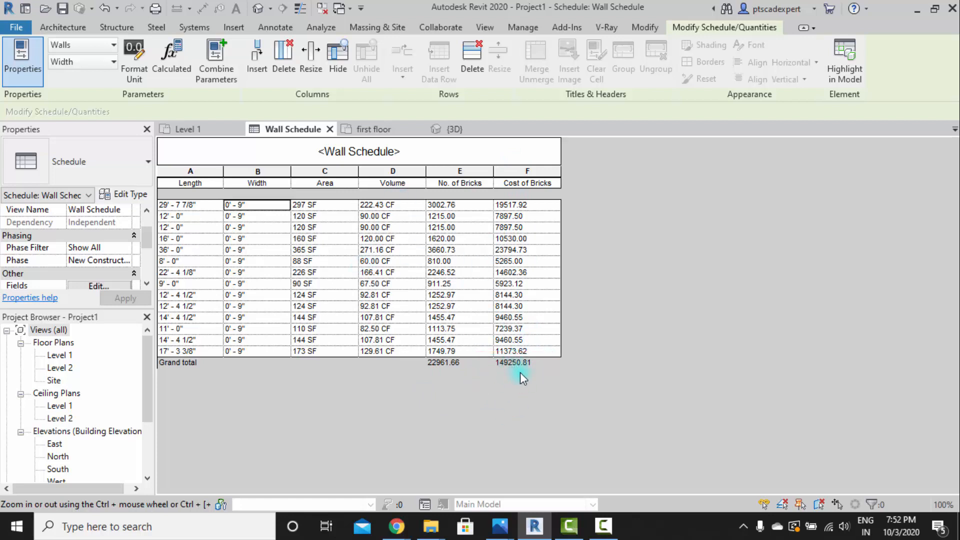
{"action": "left_click", "coordinate": [206, 131]}
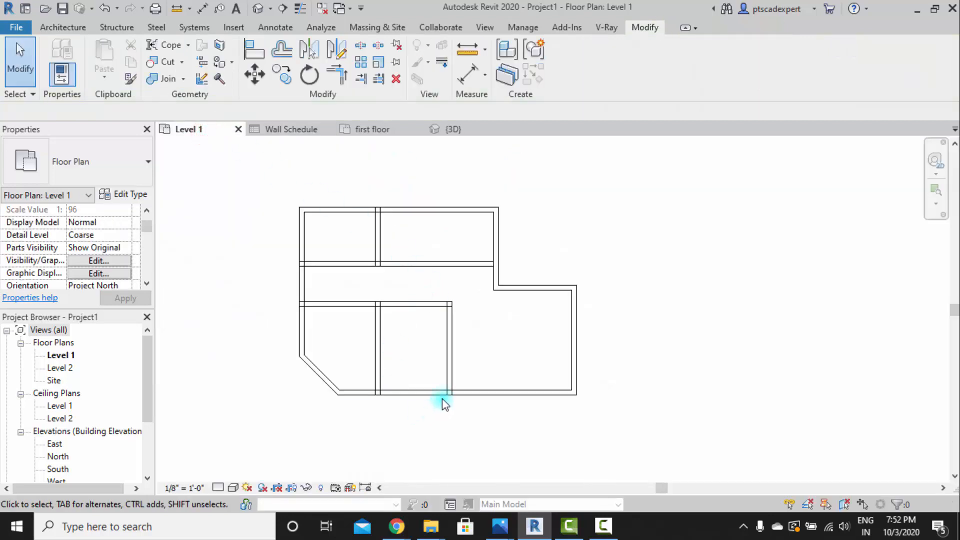
{"action": "scroll", "coordinate": [445, 394], "scroll_direction": "up", "scroll_amount": 4}
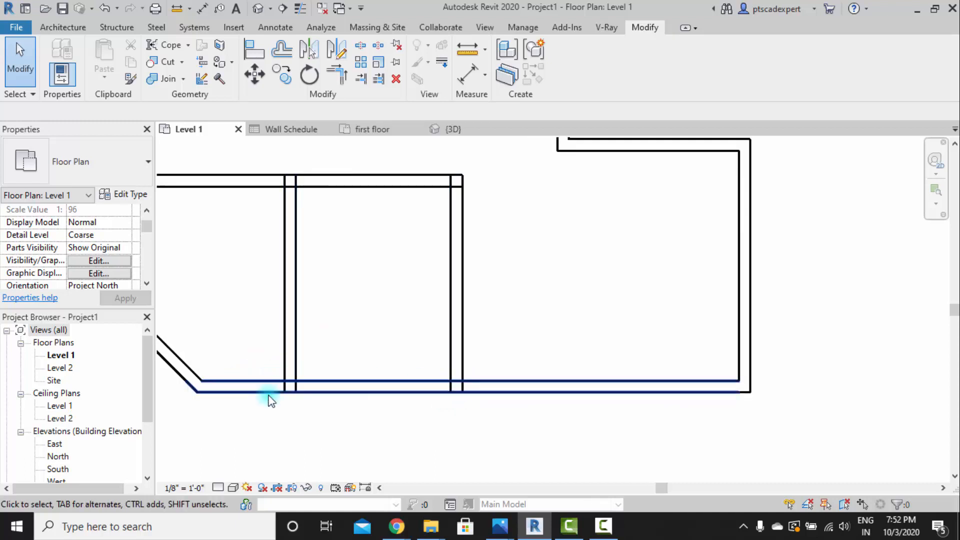
{"action": "middle_click_drag", "start_coordinate": [299, 369], "coordinate": [452, 436]}
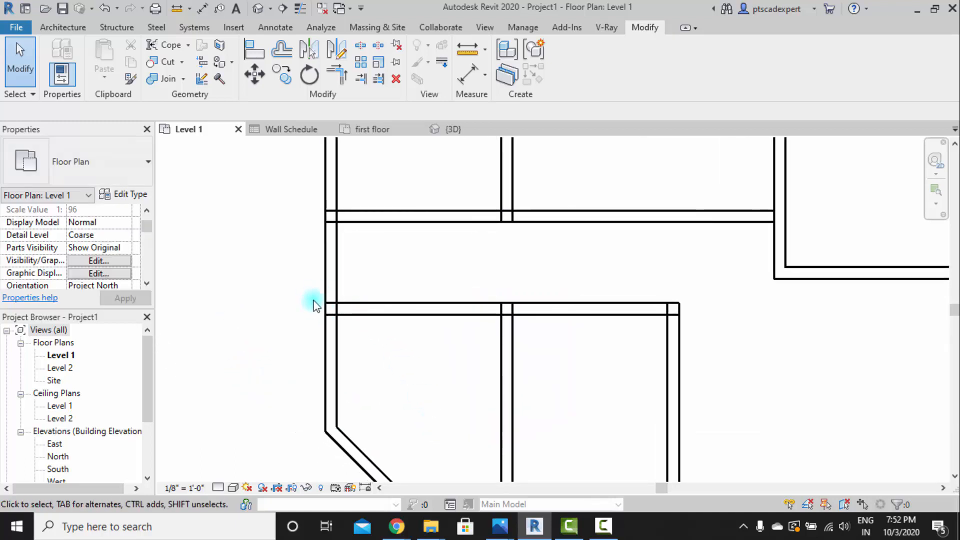
{"action": "scroll", "coordinate": [324, 323], "scroll_direction": "down", "scroll_amount": 2}
{"action": "scroll", "coordinate": [370, 320], "scroll_direction": "down", "scroll_amount": 1}
{"action": "middle_click_drag", "start_coordinate": [390, 307], "coordinate": [420, 278]}
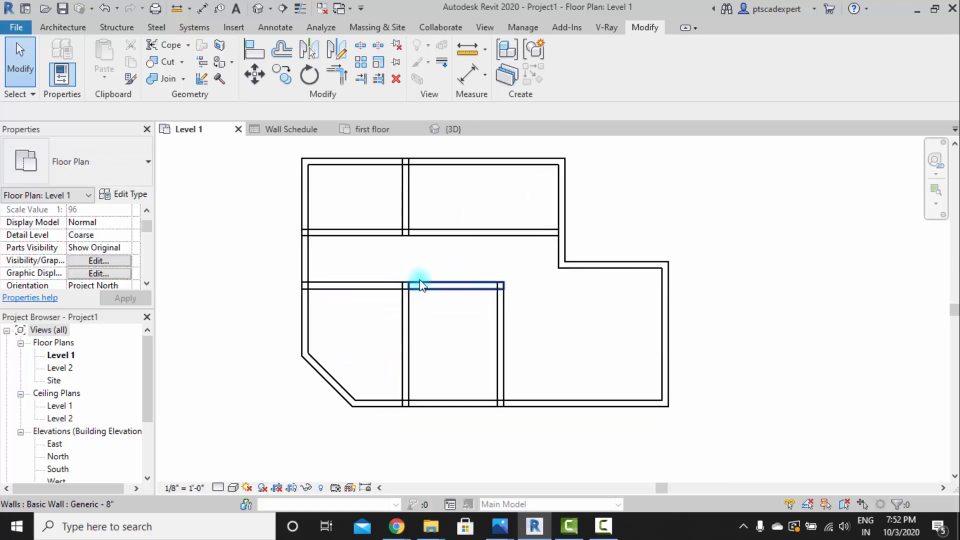
{"action": "middle_click_drag", "start_coordinate": [406, 230], "coordinate": [382, 248]}
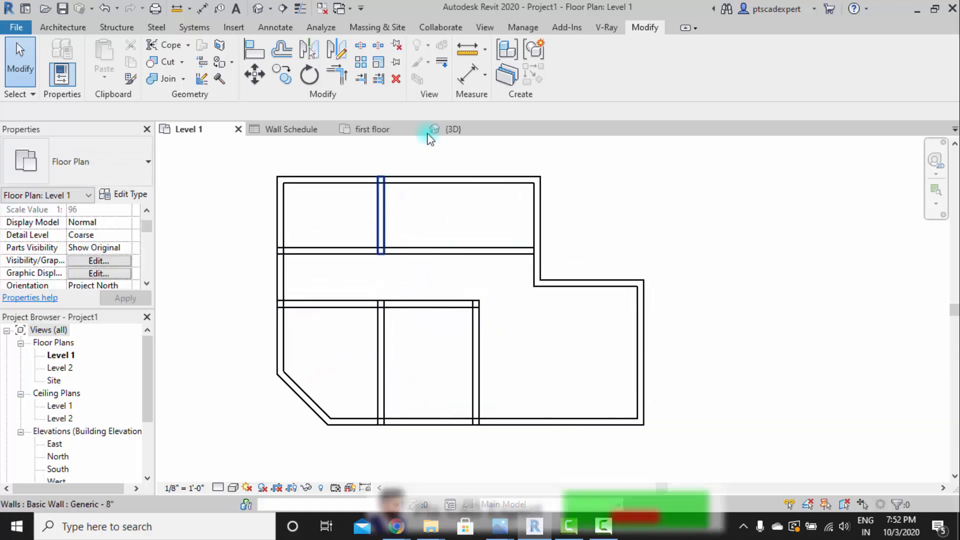
Step: Run an interference check of Walls against Walls within the current project
{"action": "left_click", "coordinate": [441, 27]}
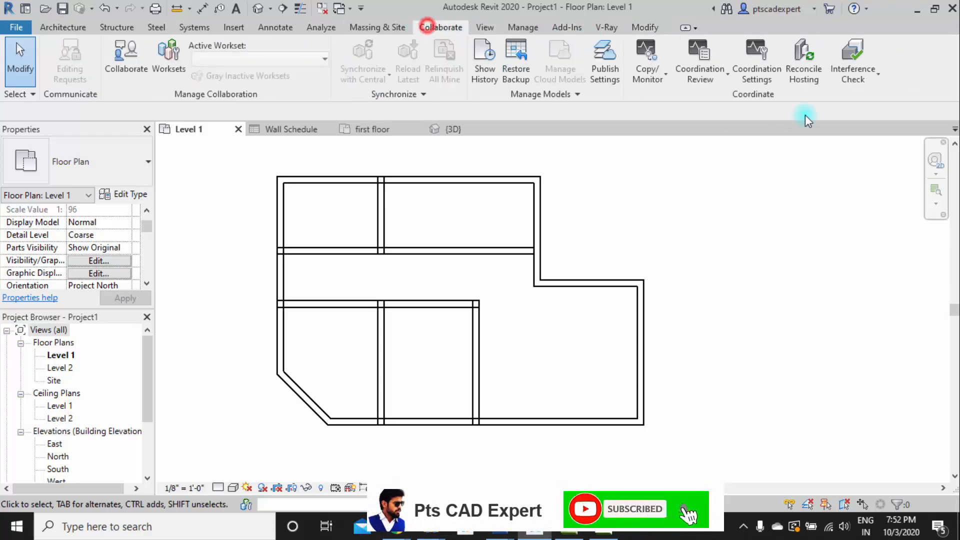
{"action": "left_click", "coordinate": [853, 70]}
{"action": "left_click", "coordinate": [863, 102]}
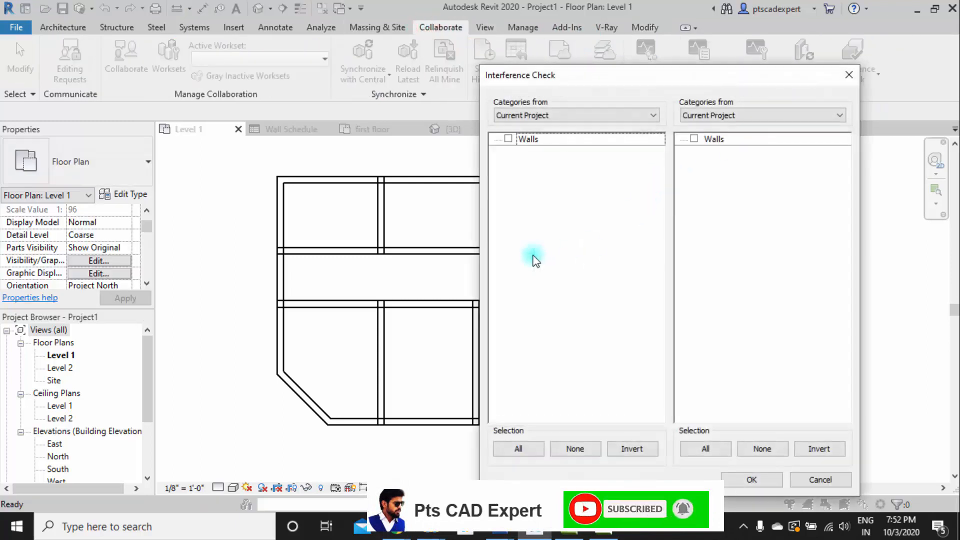
{"action": "left_click", "coordinate": [694, 139]}
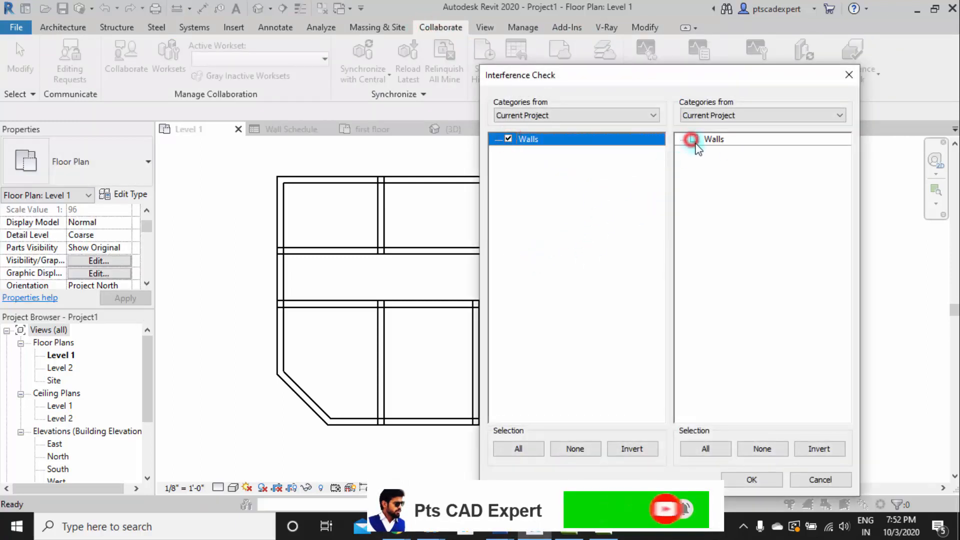
{"action": "left_click", "coordinate": [723, 481]}
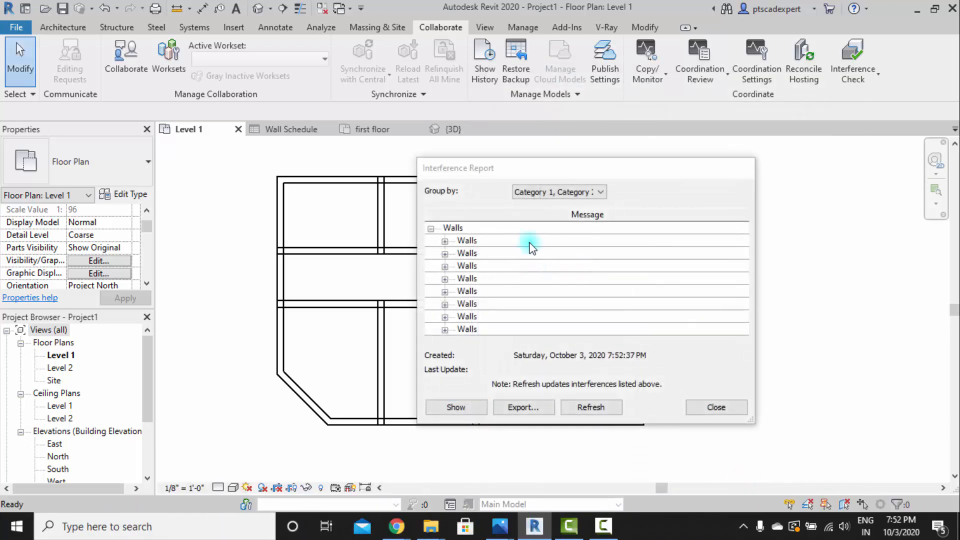
Step: Go through the wall clashes listed in the interference report and examine the highlighted wall pairs on the Level 1 plan
{"action": "left_click_drag", "start_coordinate": [520, 170], "coordinate": [801, 176]}
{"action": "left_click", "coordinate": [766, 256]}
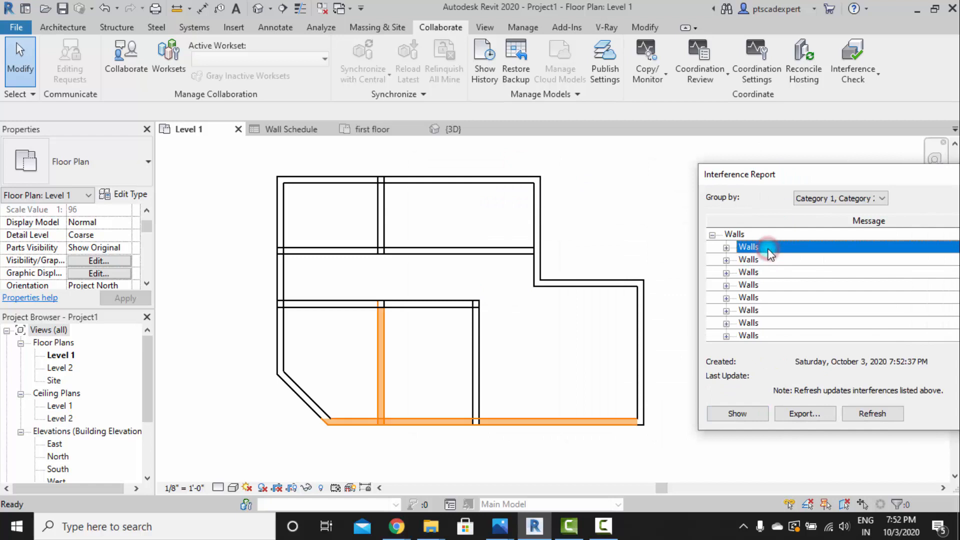
{"action": "key", "text": "Down"}
{"action": "key", "text": "Down"}
{"action": "key", "text": "Down"}
{"action": "key", "text": "Down"}
{"action": "key", "text": "Down"}
{"action": "key", "text": "Down"}
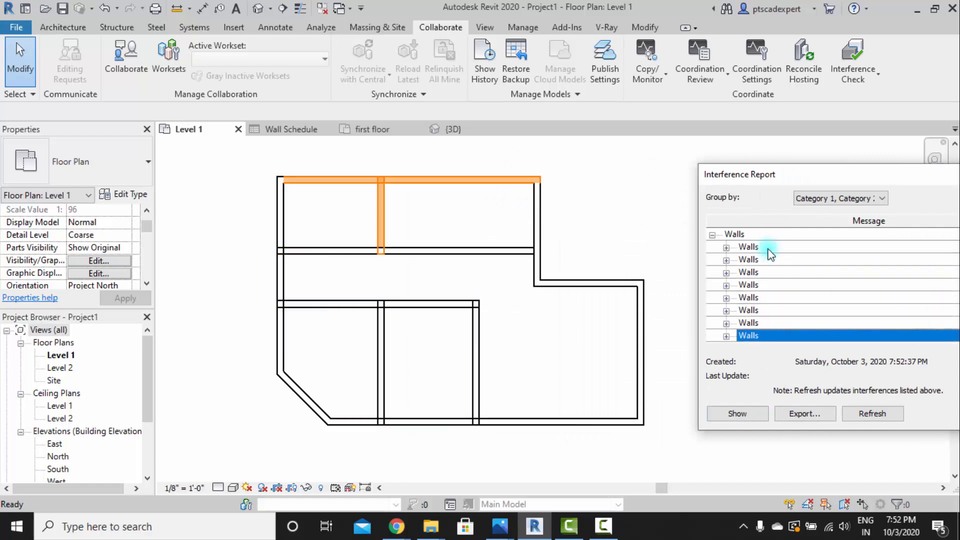
{"action": "key", "text": "Up"}
{"action": "key", "text": "Up"}
{"action": "key", "text": "Up"}
{"action": "key", "text": "Up"}
{"action": "key", "text": "Up"}
{"action": "key", "text": "Up"}
{"action": "key", "text": "Up"}
{"action": "key", "text": "Up"}
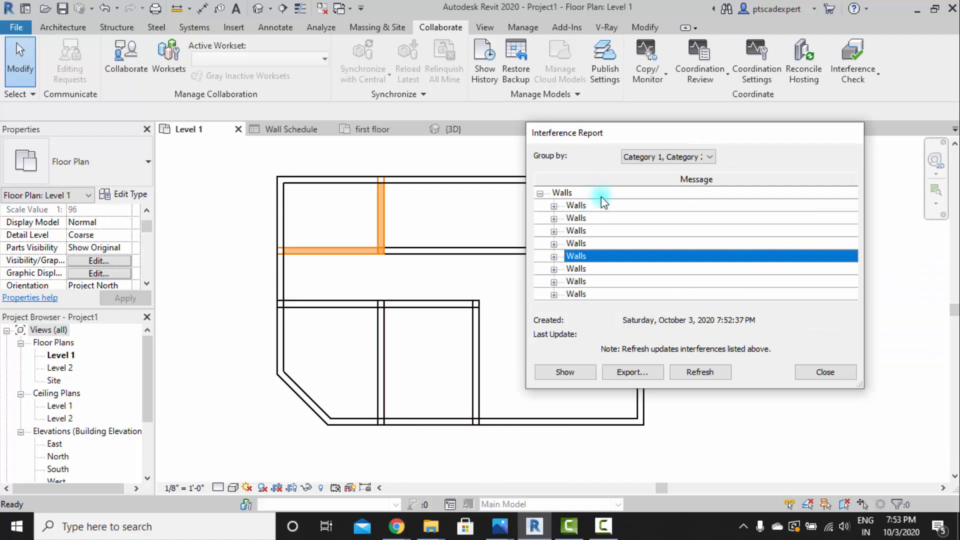
{"action": "left_click", "coordinate": [602, 204]}
{"action": "key", "text": "Down"}
{"action": "key", "text": "Down"}
{"action": "key", "text": "Down"}
{"action": "key", "text": "Down"}
{"action": "key", "text": "Down"}
{"action": "key", "text": "Down"}
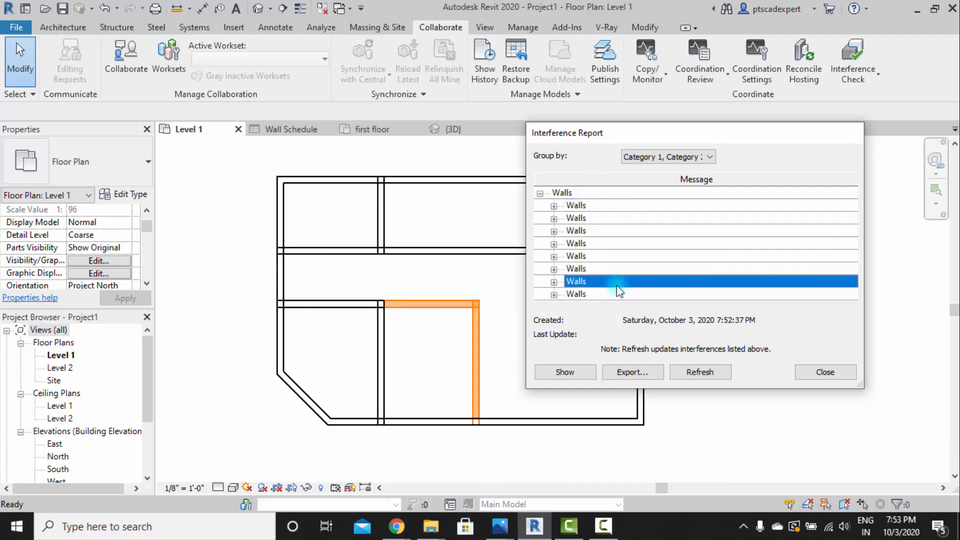
Step: Refresh the interference report and close it
{"action": "left_click_drag", "start_coordinate": [649, 130], "coordinate": [715, 205]}
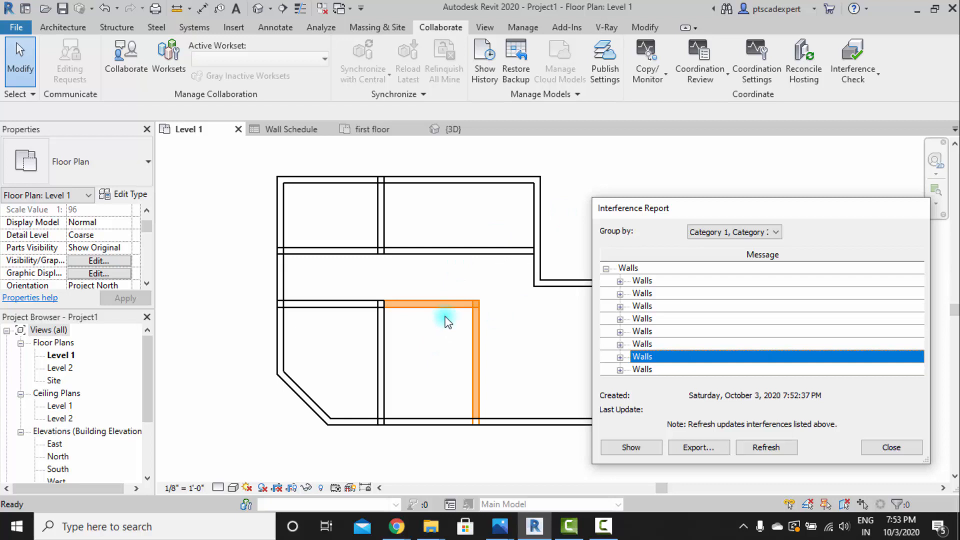
{"action": "left_click_drag", "start_coordinate": [803, 206], "coordinate": [722, 163]}
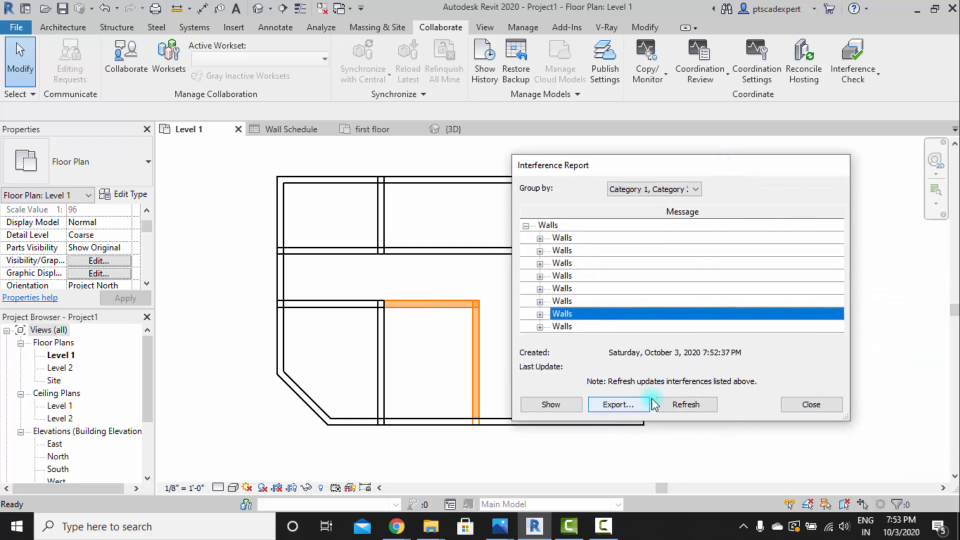
{"action": "left_click", "coordinate": [685, 404]}
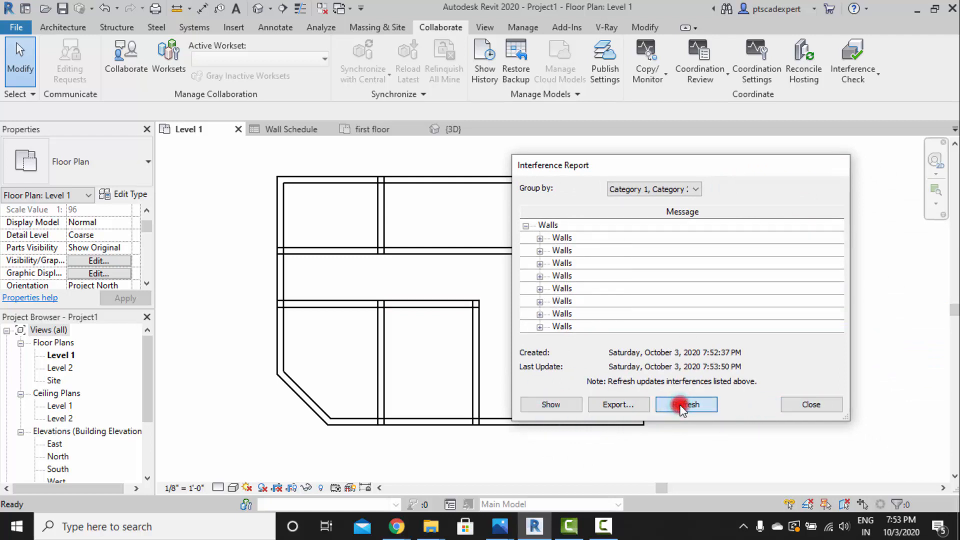
{"action": "key", "text": "Return"}
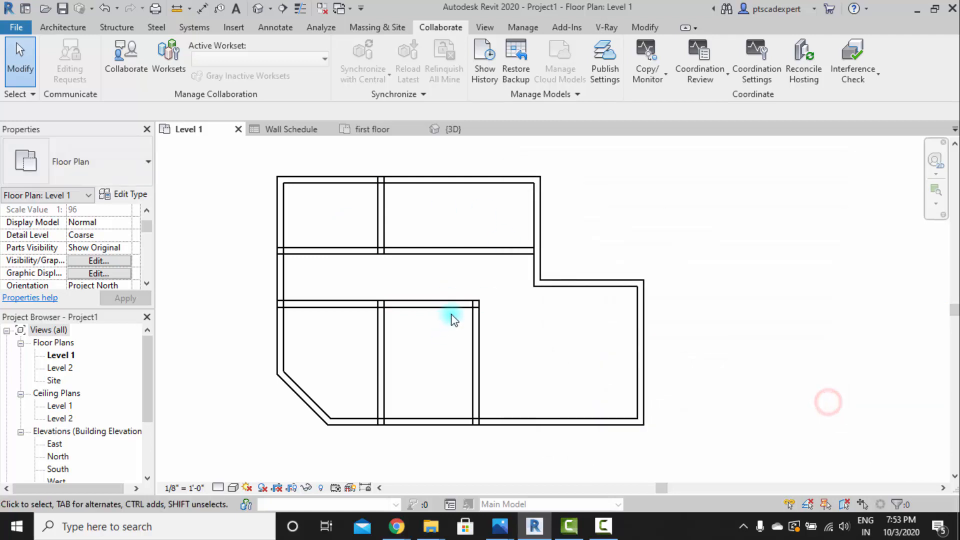
Step: Join the second lower room's corner walls, and the lower-left room's horizontal wall to the vertical partition below it
{"action": "scroll", "coordinate": [505, 335], "scroll_direction": "up", "scroll_amount": 6}
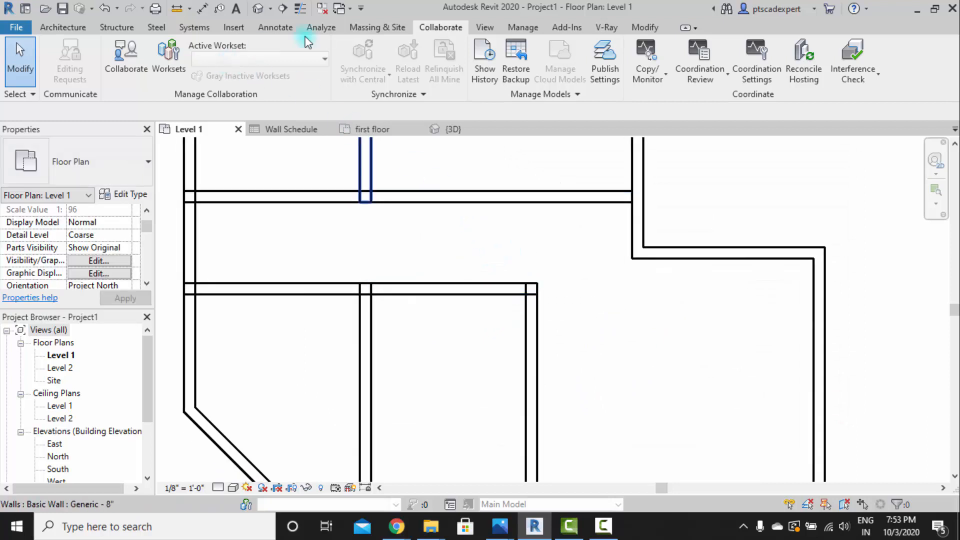
{"action": "left_click", "coordinate": [648, 26]}
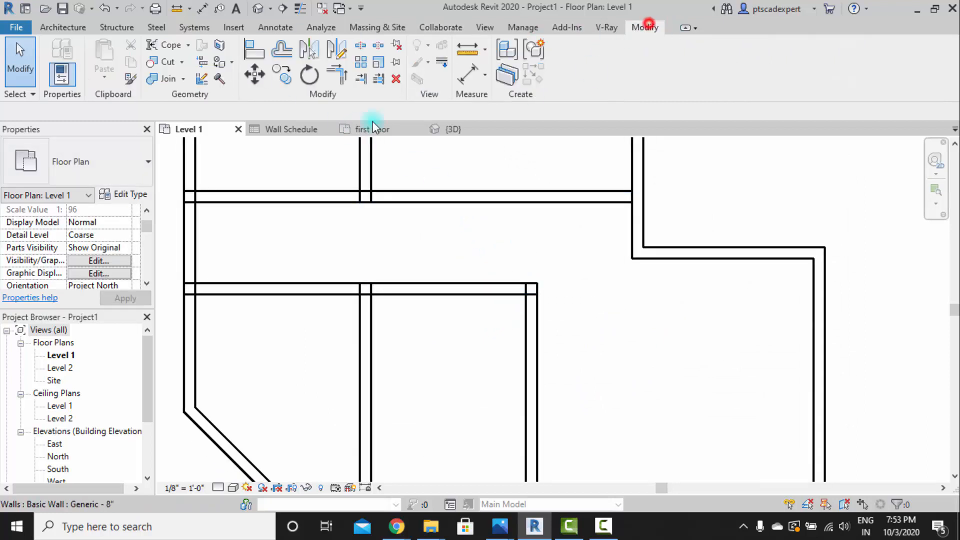
{"action": "left_click", "coordinate": [163, 76]}
{"action": "left_click", "coordinate": [528, 326]}
{"action": "left_click", "coordinate": [335, 283]}
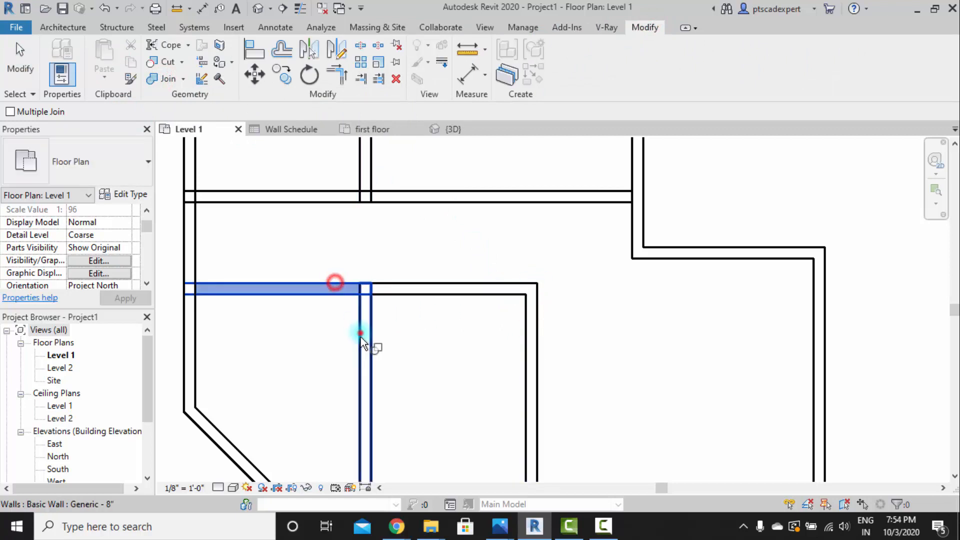
{"action": "left_click", "coordinate": [360, 332]}
Step: Join the geometry of the upper partition and the top outer wall, and of the upper horizontal wall and the right outer wall
{"action": "middle_click_drag", "start_coordinate": [397, 313], "coordinate": [423, 397]}
{"action": "left_click", "coordinate": [435, 269]}
{"action": "left_click", "coordinate": [395, 319]}
{"action": "scroll", "coordinate": [438, 275], "scroll_direction": "down", "scroll_amount": 1}
{"action": "left_click", "coordinate": [398, 298]}
{"action": "left_click", "coordinate": [415, 329]}
{"action": "left_click", "coordinate": [395, 239]}
{"action": "left_click", "coordinate": [430, 225]}
{"action": "left_click", "coordinate": [598, 295]}
{"action": "left_click", "coordinate": [563, 323]}
Step: Join the upper and lower horizontal partition walls to the left outer wall
{"action": "middle_click_drag", "start_coordinate": [452, 334], "coordinate": [632, 282]}
{"action": "left_click", "coordinate": [474, 265]}
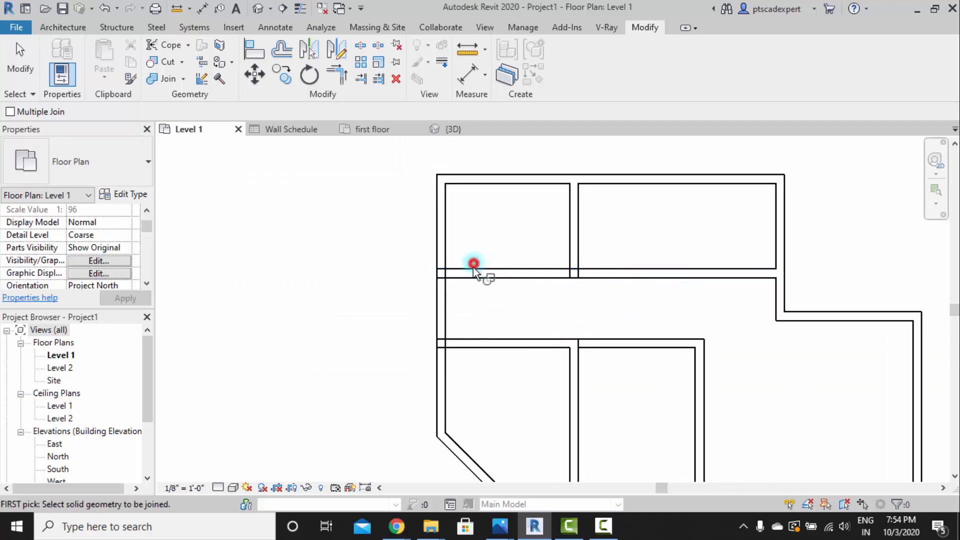
{"action": "left_click", "coordinate": [439, 242]}
{"action": "middle_click_drag", "start_coordinate": [488, 305], "coordinate": [367, 275]}
{"action": "left_click", "coordinate": [348, 261]}
{"action": "left_click", "coordinate": [371, 290]}
{"action": "scroll", "coordinate": [422, 320], "scroll_direction": "down", "scroll_amount": 2}
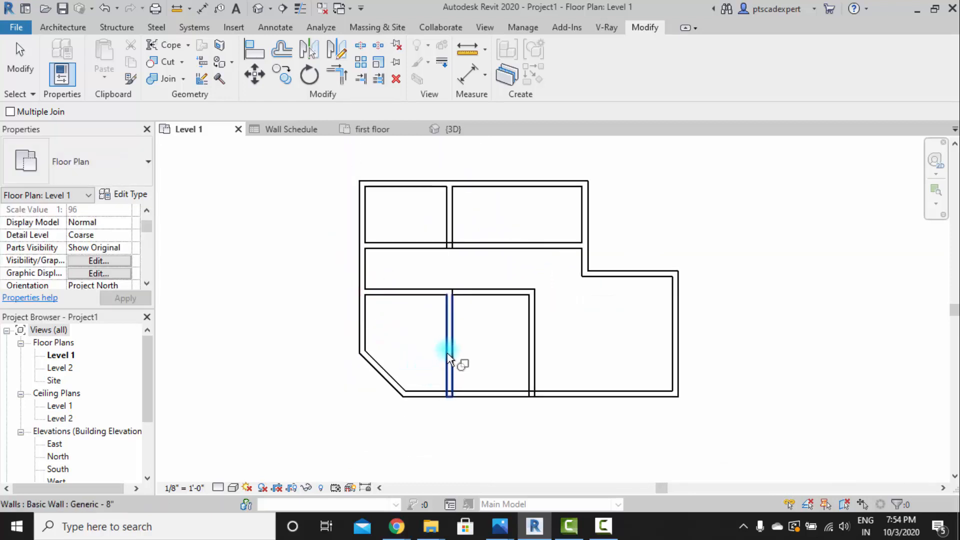
Step: Join the bottom outer wall to the two vertical partitions of the lower rooms
{"action": "scroll", "coordinate": [447, 353], "scroll_direction": "up", "scroll_amount": 2}
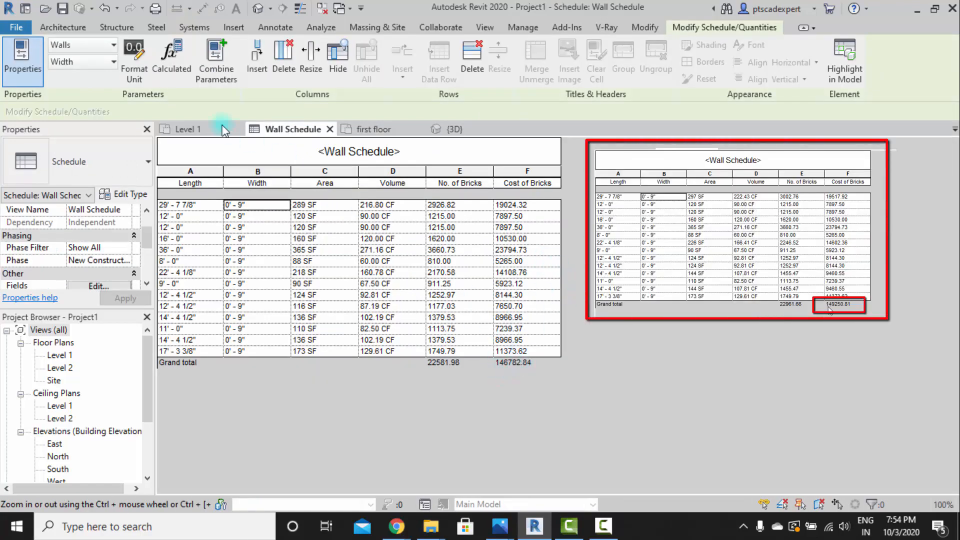
{"action": "left_click", "coordinate": [196, 128]}
{"action": "left_click", "coordinate": [601, 416]}
{"action": "left_click", "coordinate": [443, 383]}
{"action": "left_click", "coordinate": [442, 416]}
Step: Join the upper-left room's lower horizontal wall to its vertical partition
{"action": "scroll", "coordinate": [443, 416], "scroll_direction": "down", "scroll_amount": 1}
{"action": "middle_click_drag", "start_coordinate": [442, 416], "coordinate": [397, 450]}
{"action": "scroll", "coordinate": [373, 275], "scroll_direction": "up", "scroll_amount": 1}
{"action": "left_click", "coordinate": [371, 282]}
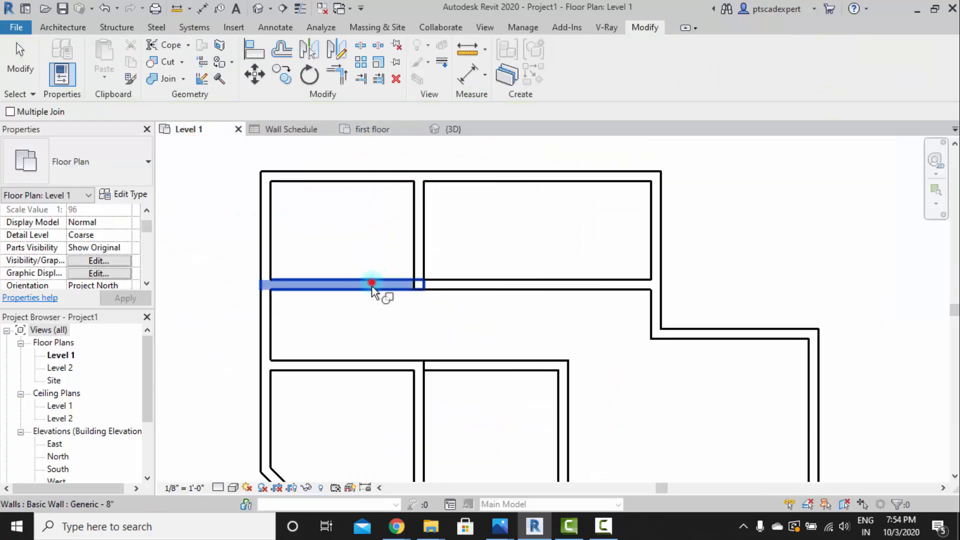
{"action": "left_click", "coordinate": [420, 255]}
Step: Review the updated brick quantities and costs in the Wall Schedule and return to the Level 1 plan
{"action": "scroll", "coordinate": [420, 257], "scroll_direction": "down", "scroll_amount": 1}
{"action": "middle_click_drag", "start_coordinate": [465, 281], "coordinate": [400, 254]}
{"action": "scroll", "coordinate": [400, 254], "scroll_direction": "down", "scroll_amount": 1}
{"action": "middle_click_drag", "start_coordinate": [468, 273], "coordinate": [465, 306]}
{"action": "scroll", "coordinate": [467, 304], "scroll_direction": "up", "scroll_amount": 1}
{"action": "left_click", "coordinate": [299, 129]}
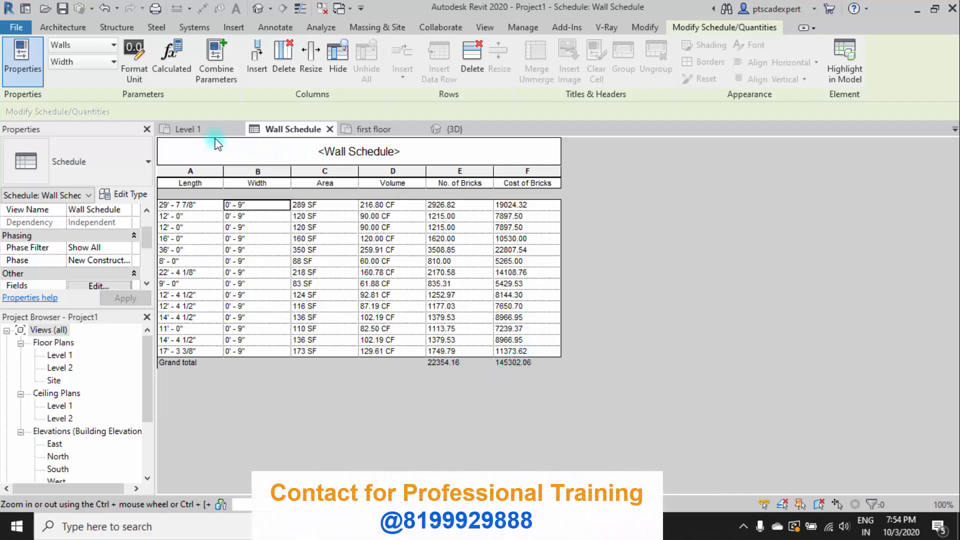
{"action": "left_click", "coordinate": [193, 129]}
Step: Examine the joined wall junctions across the upper and lower rooms on the Level 1 plan and end the joining command
{"action": "scroll", "coordinate": [344, 247], "scroll_direction": "up", "scroll_amount": 4}
{"action": "middle_click_drag", "start_coordinate": [380, 232], "coordinate": [389, 368]}
{"action": "scroll", "coordinate": [485, 345], "scroll_direction": "down", "scroll_amount": 2}
{"action": "middle_click_drag", "start_coordinate": [485, 345], "coordinate": [449, 288]}
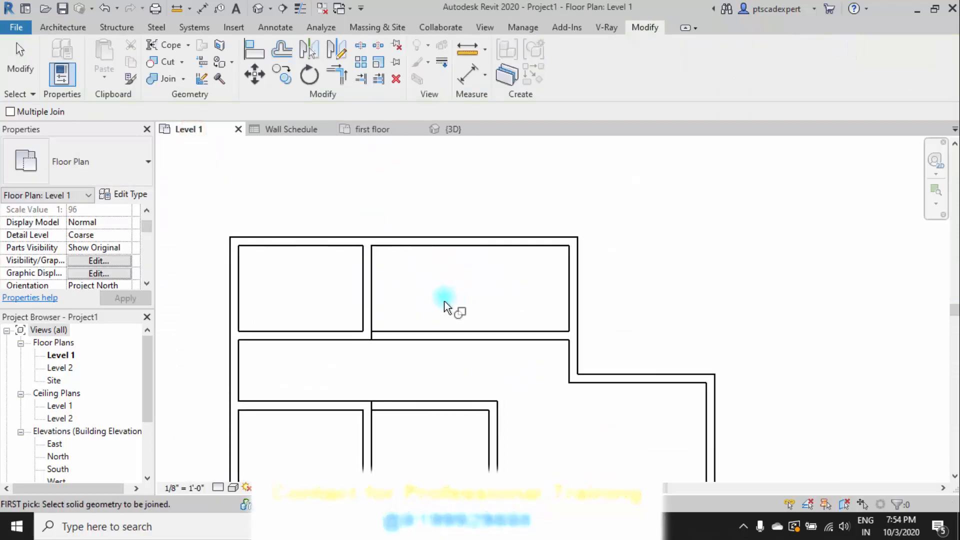
{"action": "middle_click_drag", "start_coordinate": [414, 341], "coordinate": [444, 298]}
{"action": "scroll", "coordinate": [478, 313], "scroll_direction": "down", "scroll_amount": 2}
{"action": "middle_click_drag", "start_coordinate": [473, 375], "coordinate": [520, 342]}
{"action": "middle_click_drag", "start_coordinate": [524, 380], "coordinate": [517, 346]}
{"action": "middle_click_drag", "start_coordinate": [510, 300], "coordinate": [442, 353]}
{"action": "scroll", "coordinate": [432, 272], "scroll_direction": "up", "scroll_amount": 3}
{"action": "key", "text": "Escape"}
{"action": "scroll", "coordinate": [426, 253], "scroll_direction": "down", "scroll_amount": 1}
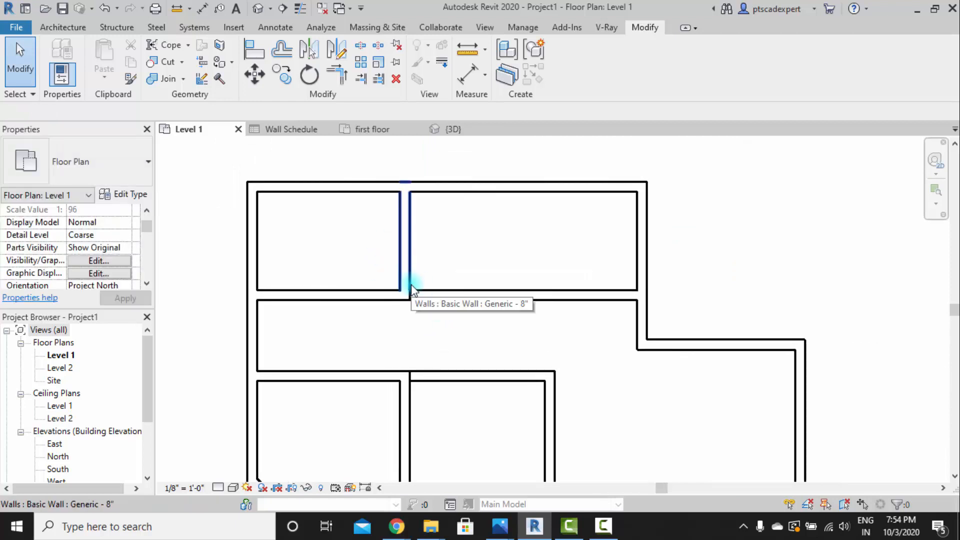
Step: Join the two horizontal wall segments along the upper side of the lower rooms and end the joining command
{"action": "scroll", "coordinate": [404, 237], "scroll_direction": "down", "scroll_amount": 3}
{"action": "middle_click_drag", "start_coordinate": [403, 279], "coordinate": [421, 266]}
{"action": "scroll", "coordinate": [421, 260], "scroll_direction": "up", "scroll_amount": 3}
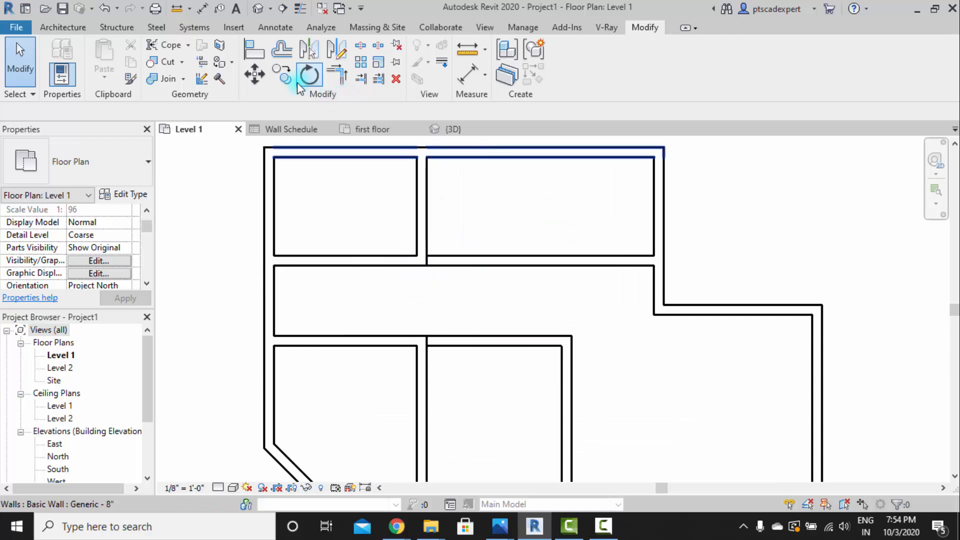
{"action": "left_click", "coordinate": [152, 80]}
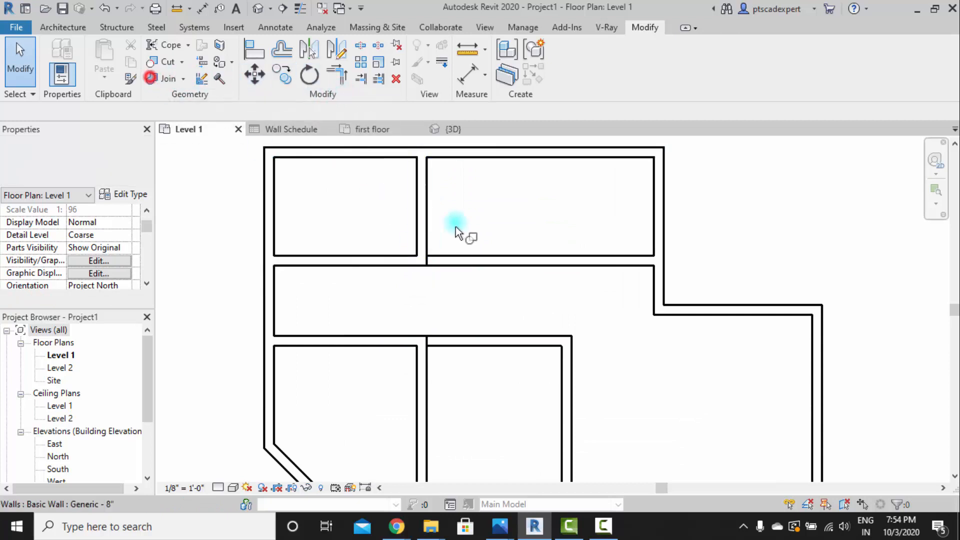
{"action": "scroll", "coordinate": [500, 292], "scroll_direction": "down", "scroll_amount": 3}
{"action": "middle_click_drag", "start_coordinate": [493, 336], "coordinate": [515, 288]}
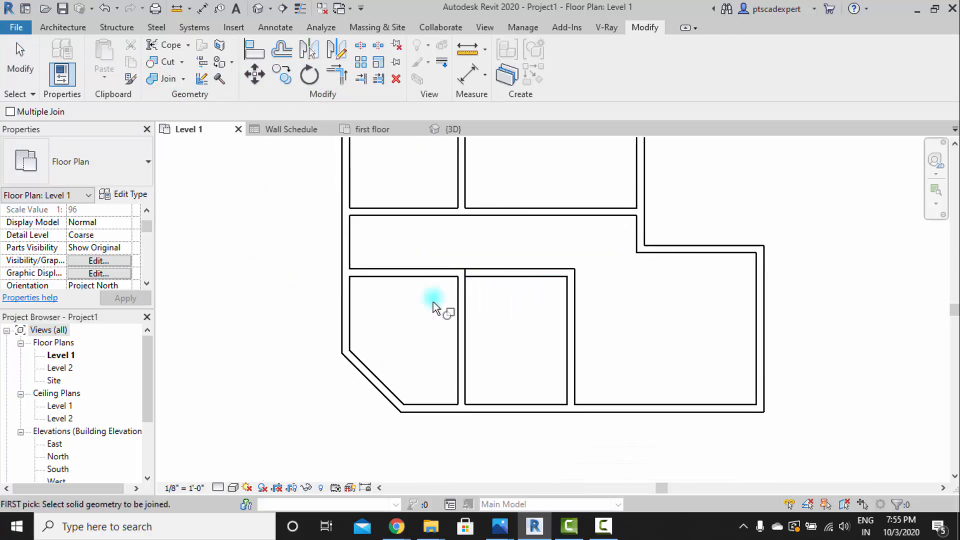
{"action": "left_click", "coordinate": [482, 272]}
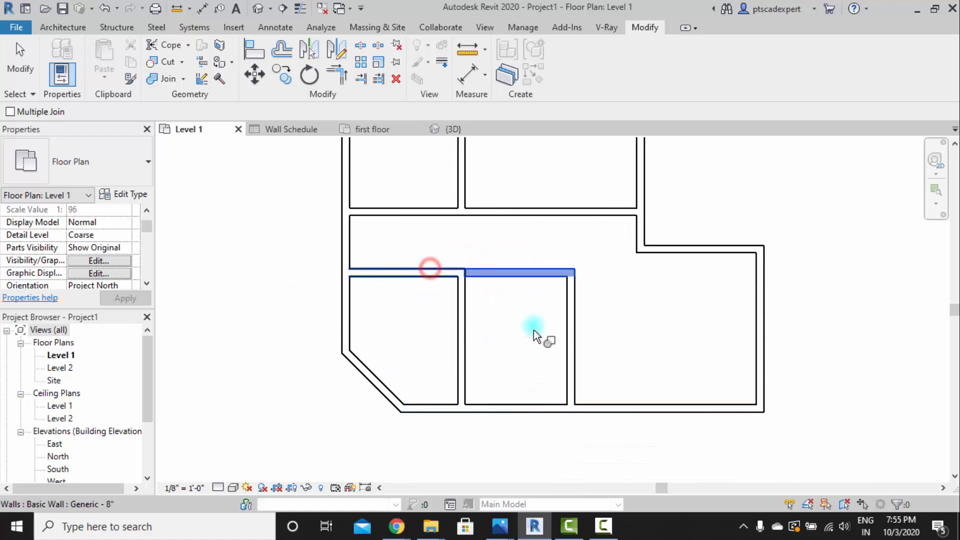
{"action": "middle_click_drag", "start_coordinate": [505, 300], "coordinate": [506, 338]}
{"action": "middle_click_drag", "start_coordinate": [685, 376], "coordinate": [619, 350]}
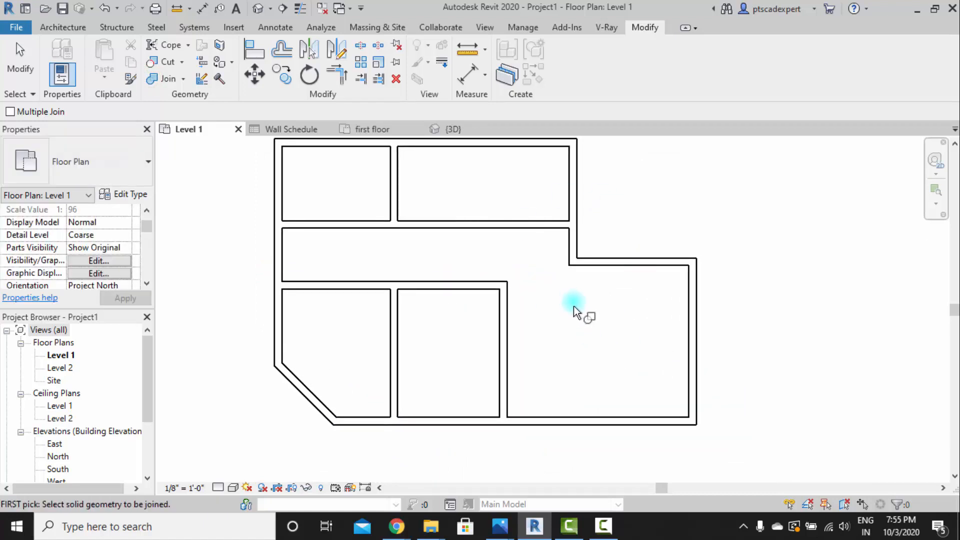
{"action": "scroll", "coordinate": [574, 309], "scroll_direction": "down", "scroll_amount": 2}
{"action": "key", "text": "Escape"}
{"action": "scroll", "coordinate": [568, 322], "scroll_direction": "up", "scroll_amount": 4}
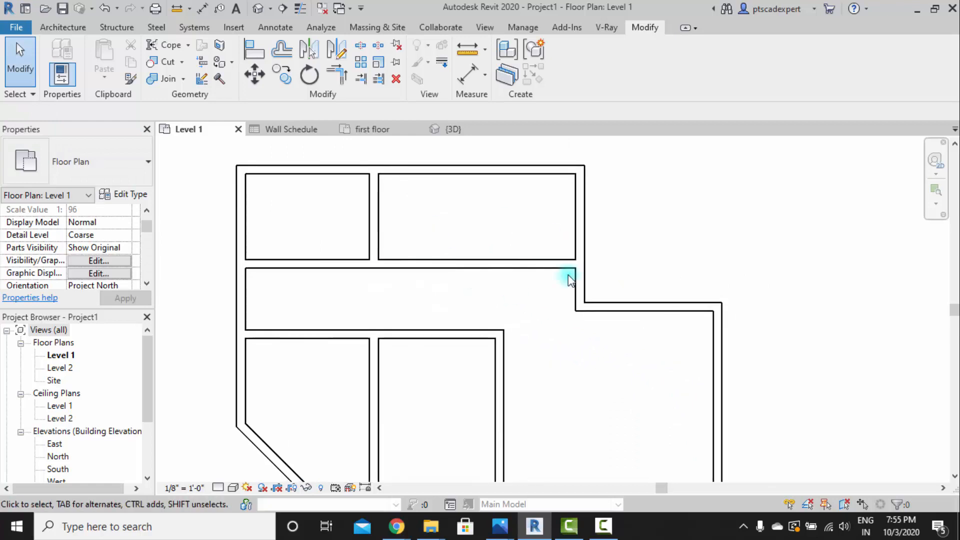
{"action": "scroll", "coordinate": [487, 273], "scroll_direction": "down", "scroll_amount": 2}
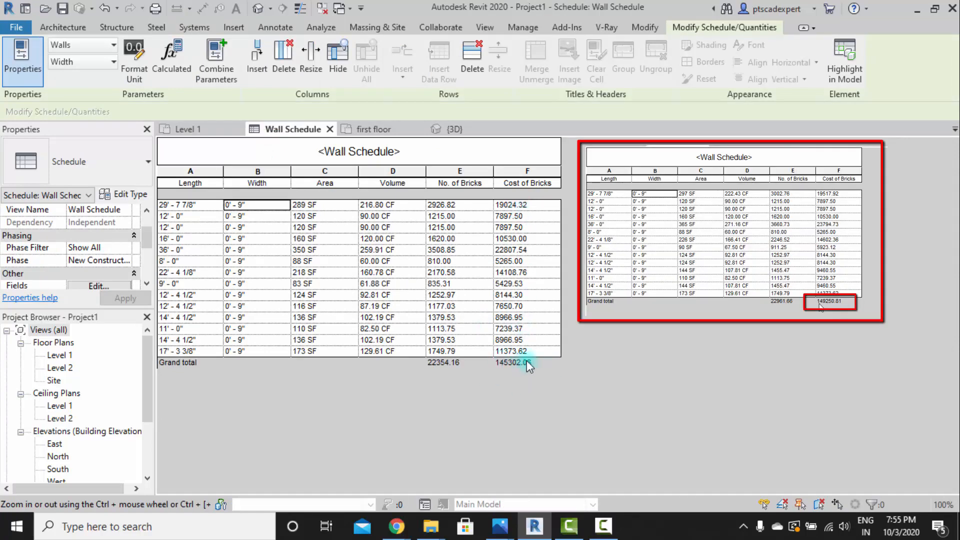
Step: From the Level 1 plan, open the last interference report, refresh its wall clashes, and close the report
{"action": "left_click", "coordinate": [193, 127]}
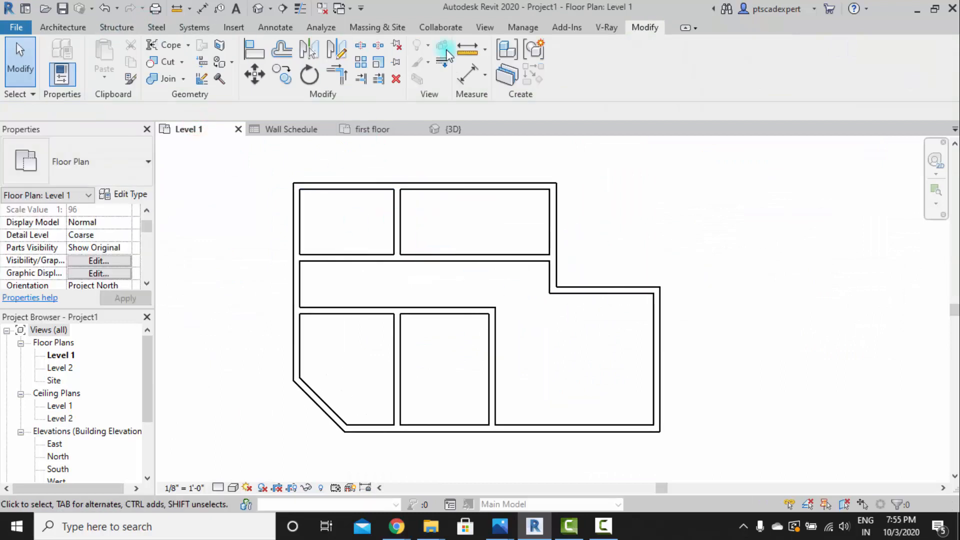
{"action": "left_click", "coordinate": [431, 30]}
{"action": "left_click", "coordinate": [853, 76]}
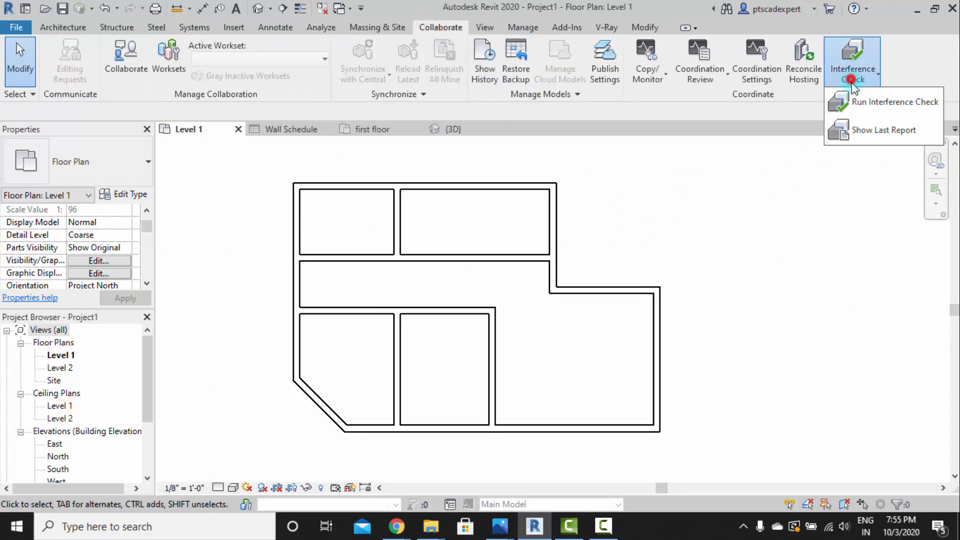
{"action": "left_click", "coordinate": [872, 132]}
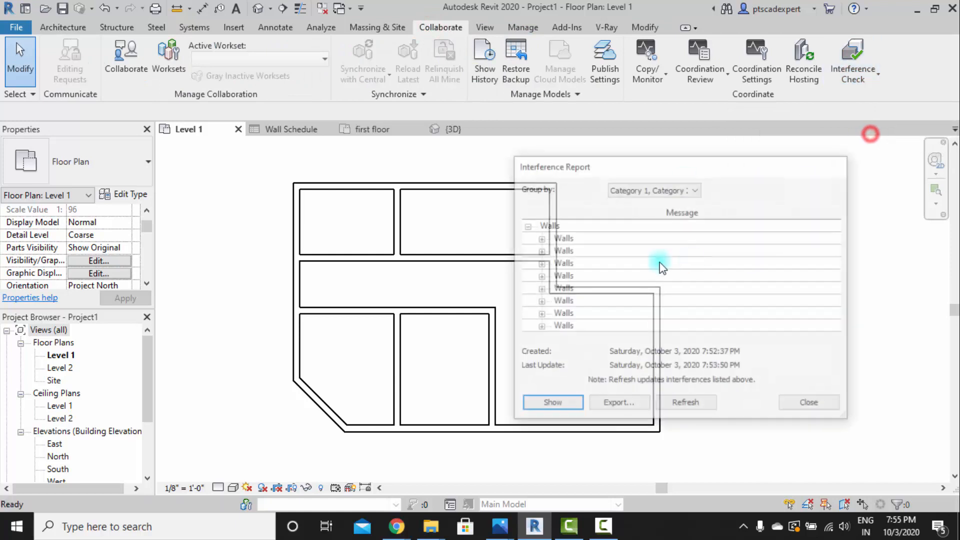
{"action": "left_click_drag", "start_coordinate": [669, 158], "coordinate": [776, 125]}
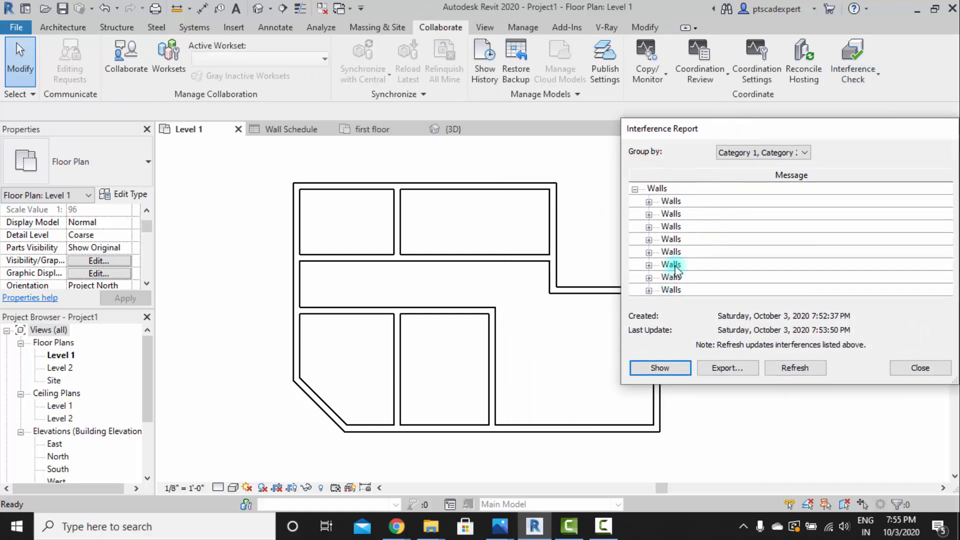
{"action": "left_click", "coordinate": [795, 369]}
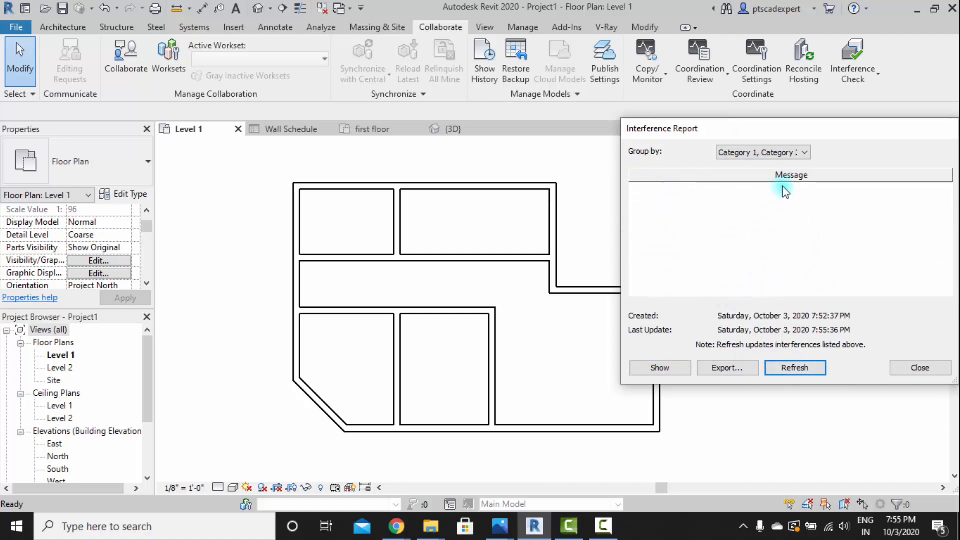
{"action": "left_click_drag", "start_coordinate": [818, 129], "coordinate": [719, 123]}
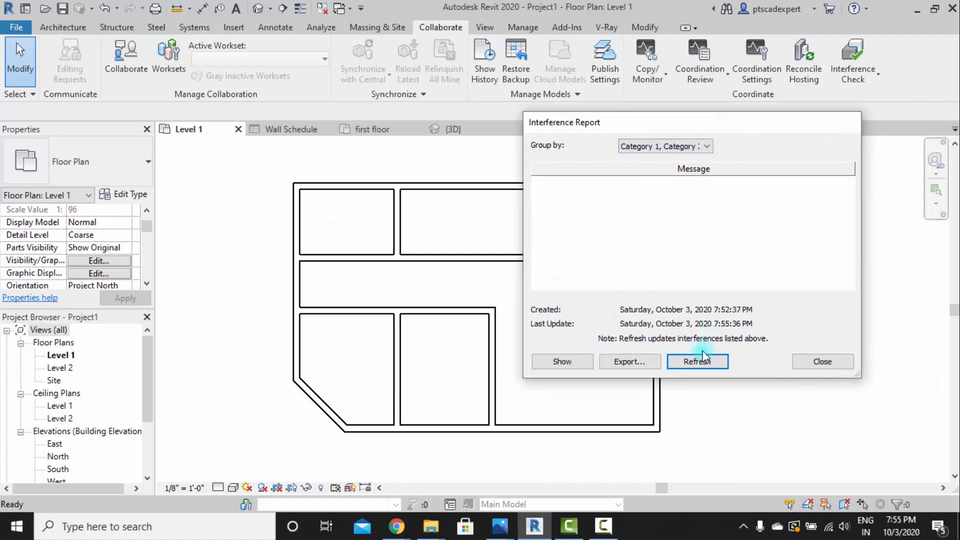
{"action": "left_click", "coordinate": [820, 361]}
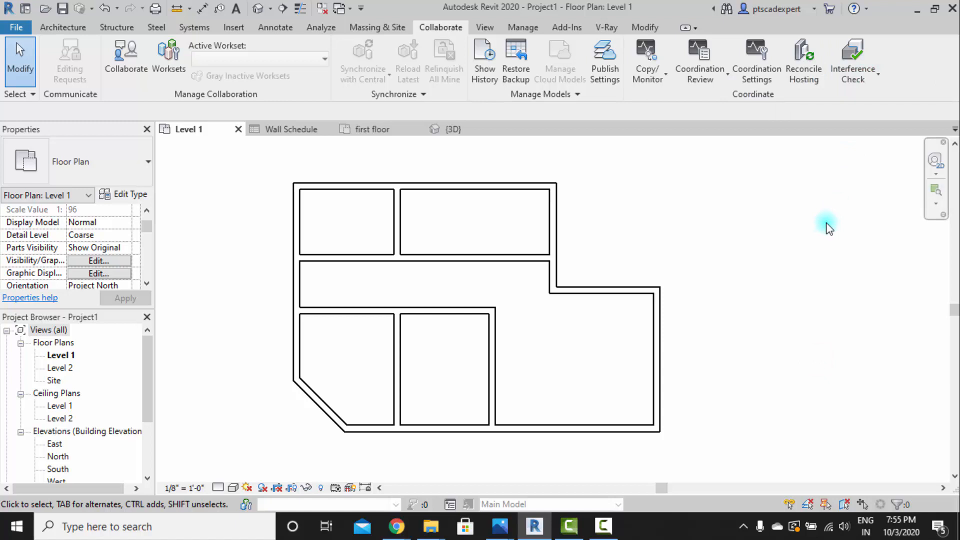
{"action": "scroll", "coordinate": [576, 225], "scroll_direction": "down", "scroll_amount": 3}
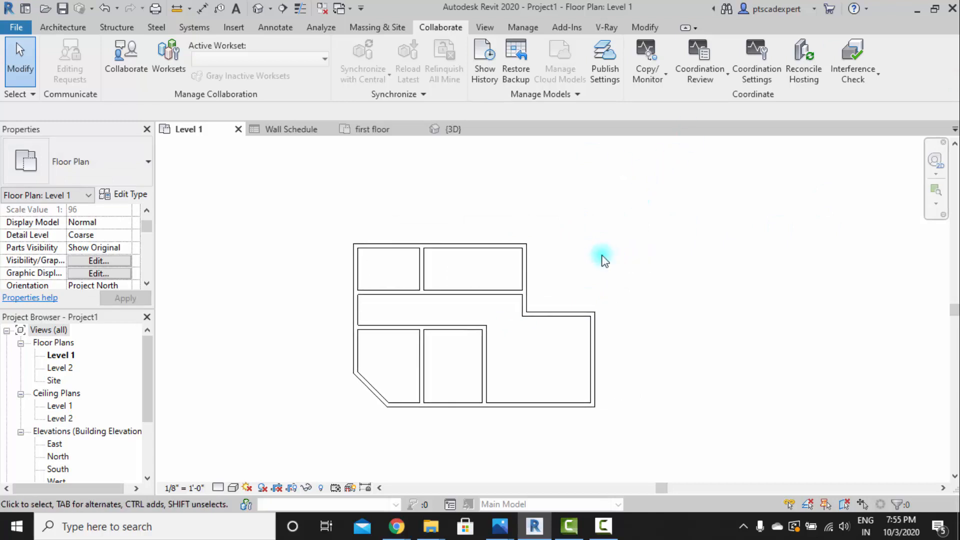
{"action": "scroll", "coordinate": [536, 291], "scroll_direction": "up", "scroll_amount": 3}
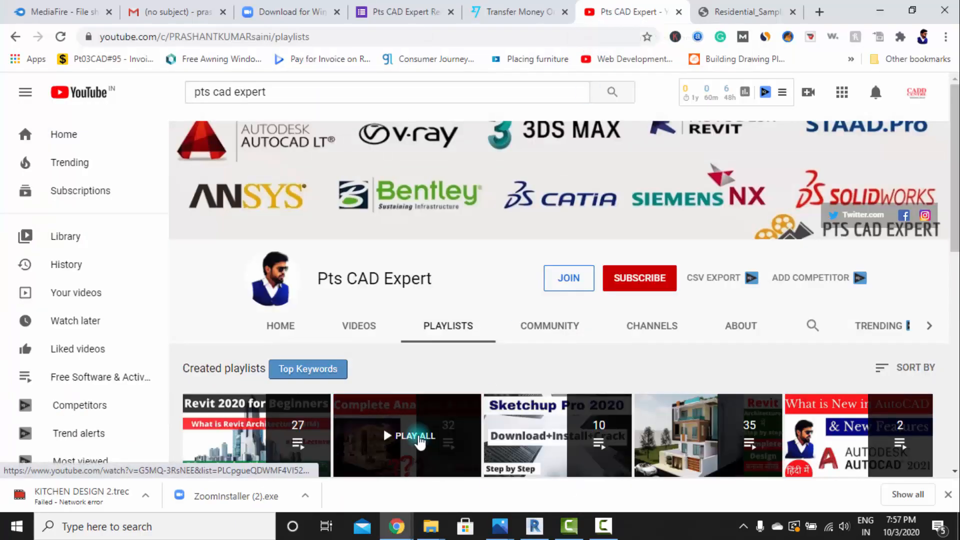
Step: In YouTube in the browser, subscribe to the Pts CAD Expert channel and set its notifications to All
{"action": "left_click", "coordinate": [640, 281]}
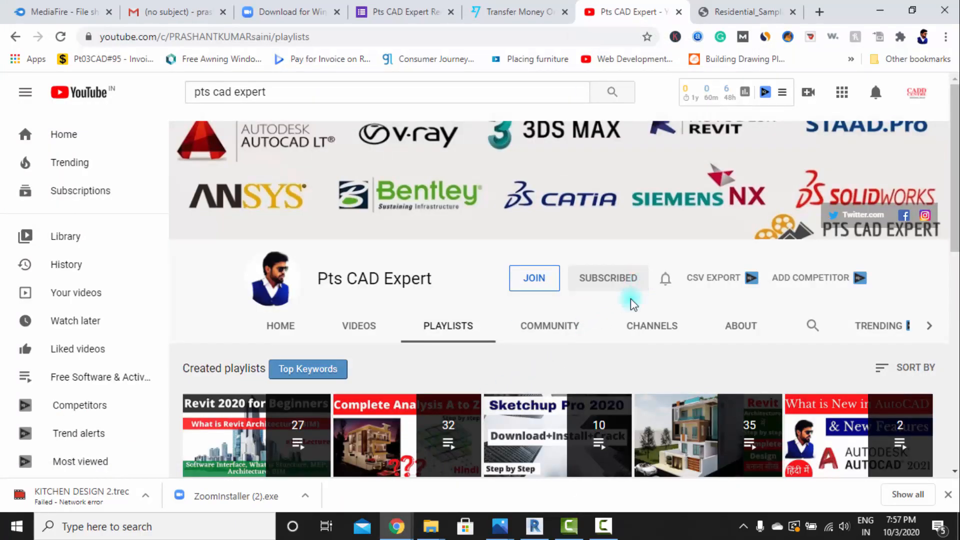
{"action": "left_click", "coordinate": [665, 278]}
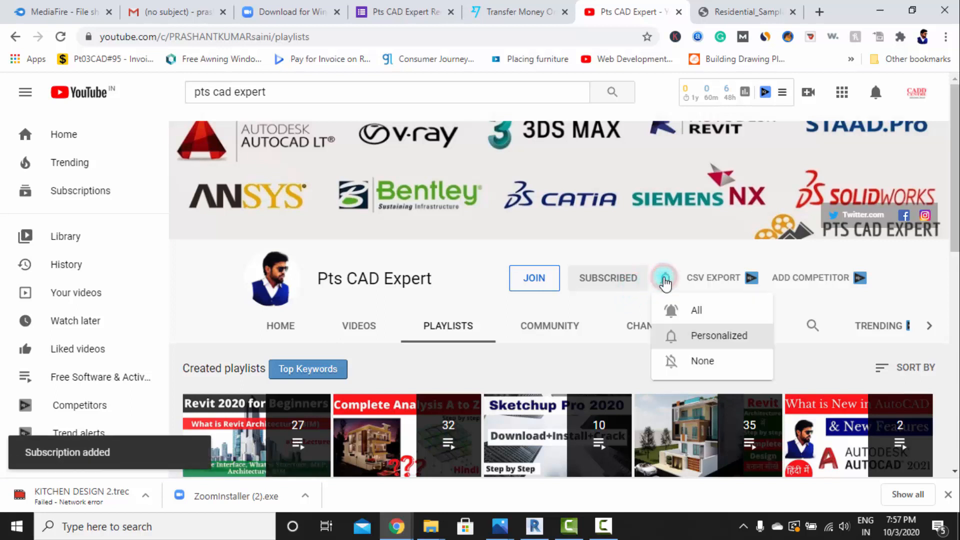
{"action": "left_click", "coordinate": [672, 311]}
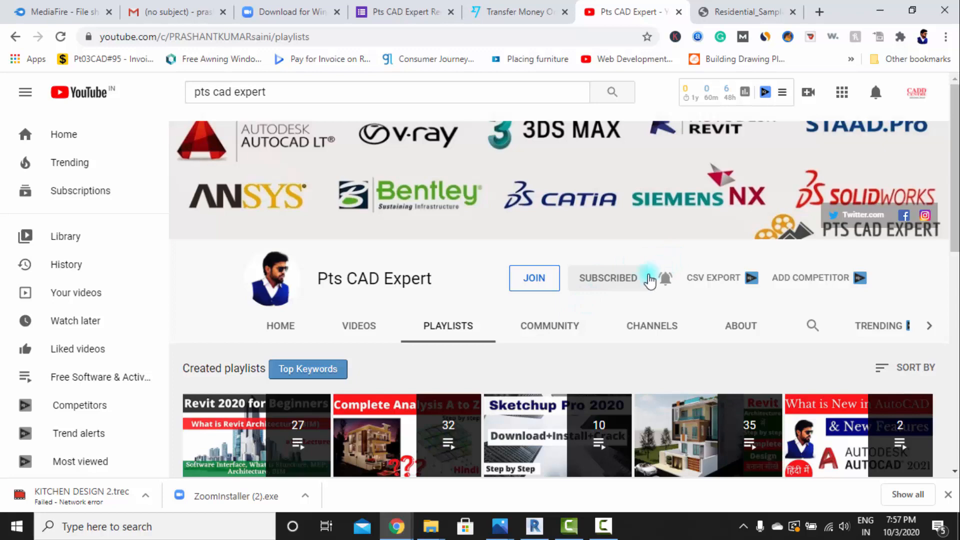
{"action": "scroll", "coordinate": [620, 285], "scroll_direction": "down", "scroll_amount": 5}
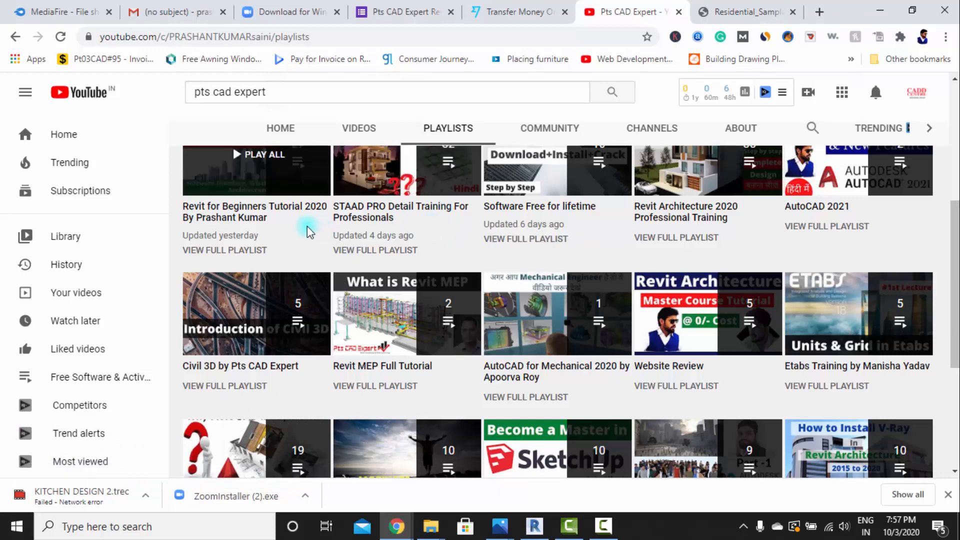
{"action": "scroll", "coordinate": [707, 336], "scroll_direction": "up", "scroll_amount": 3}
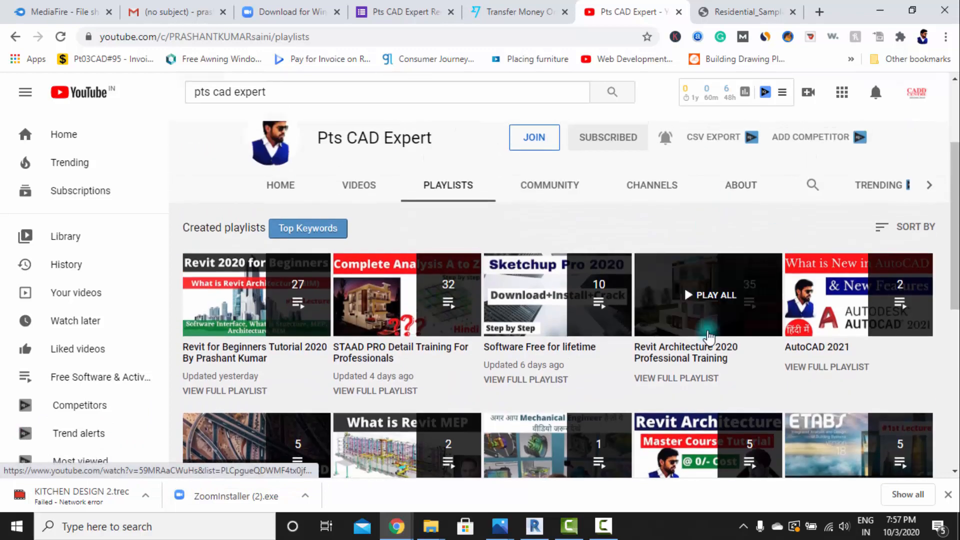
{"action": "scroll", "coordinate": [707, 336], "scroll_direction": "down", "scroll_amount": 4}
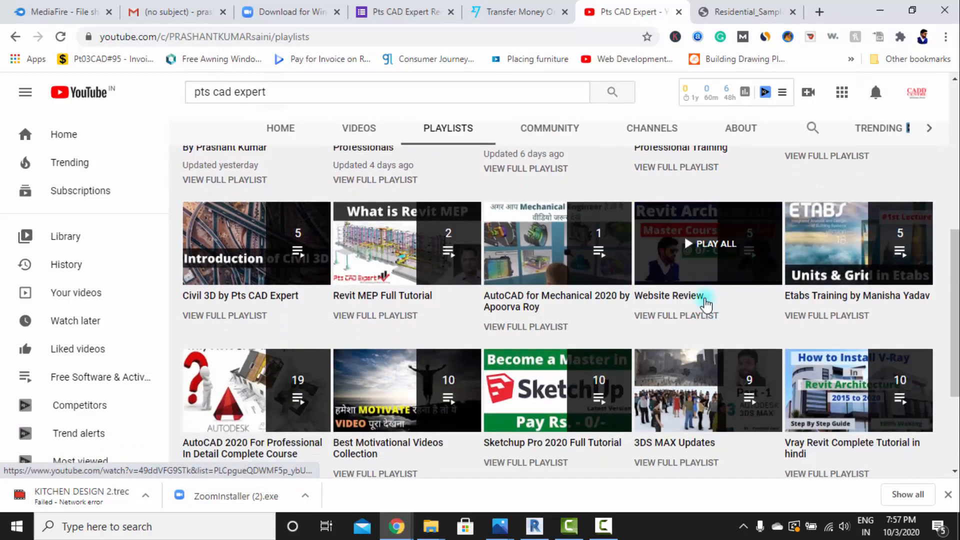
{"action": "scroll", "coordinate": [491, 409], "scroll_direction": "up", "scroll_amount": 4}
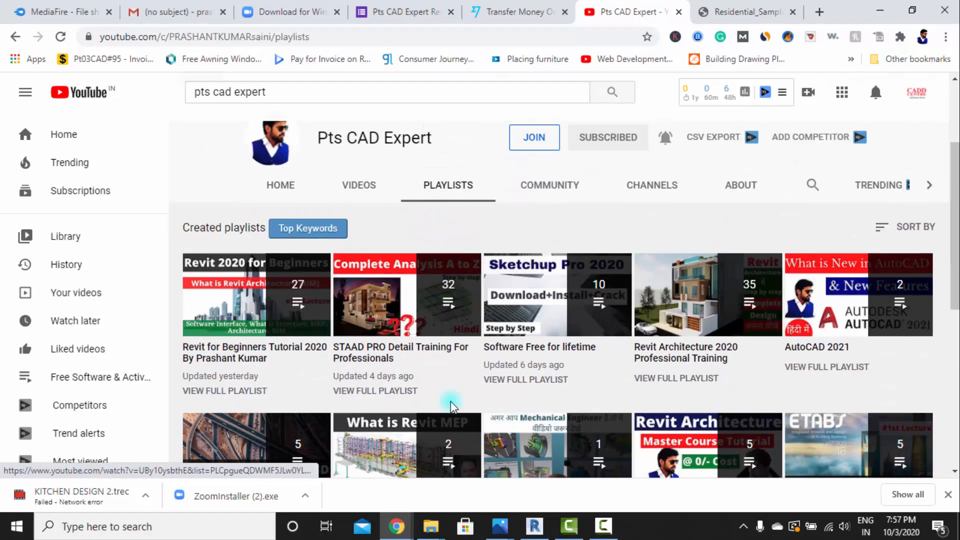